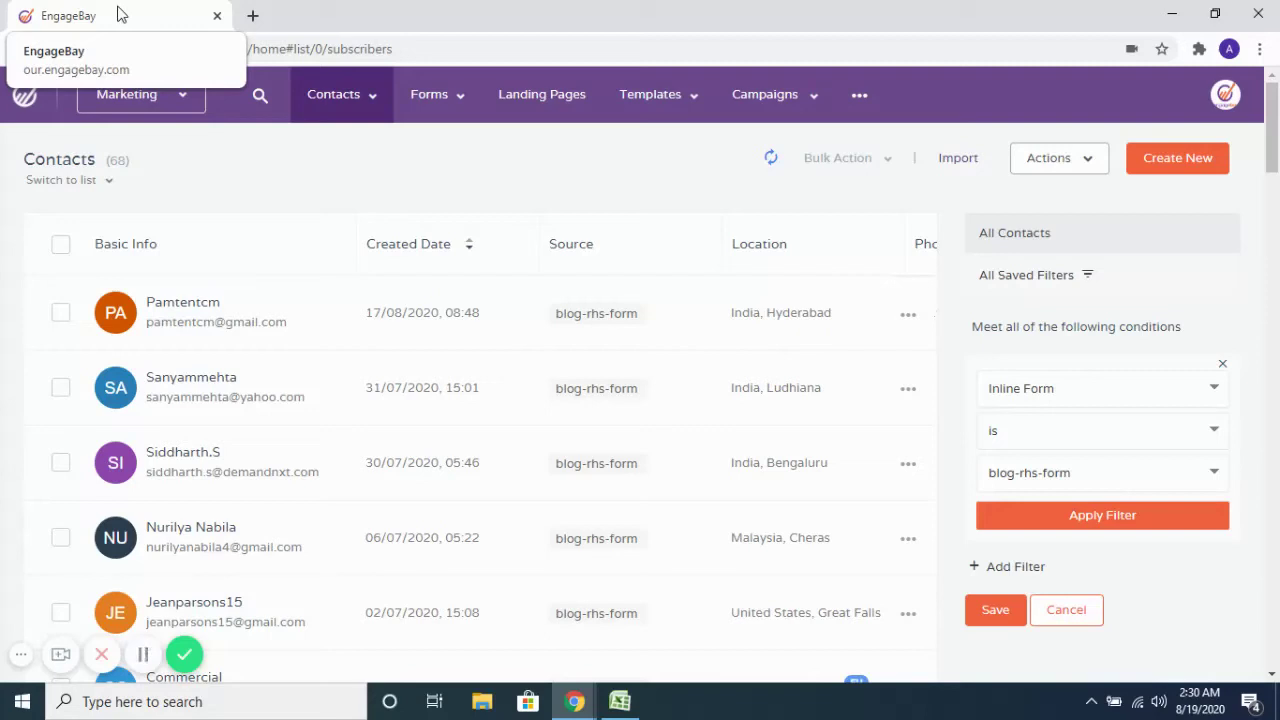
Step: Go to Forms > Popup Forms to list the existing popups
mouse_move(460, 96)
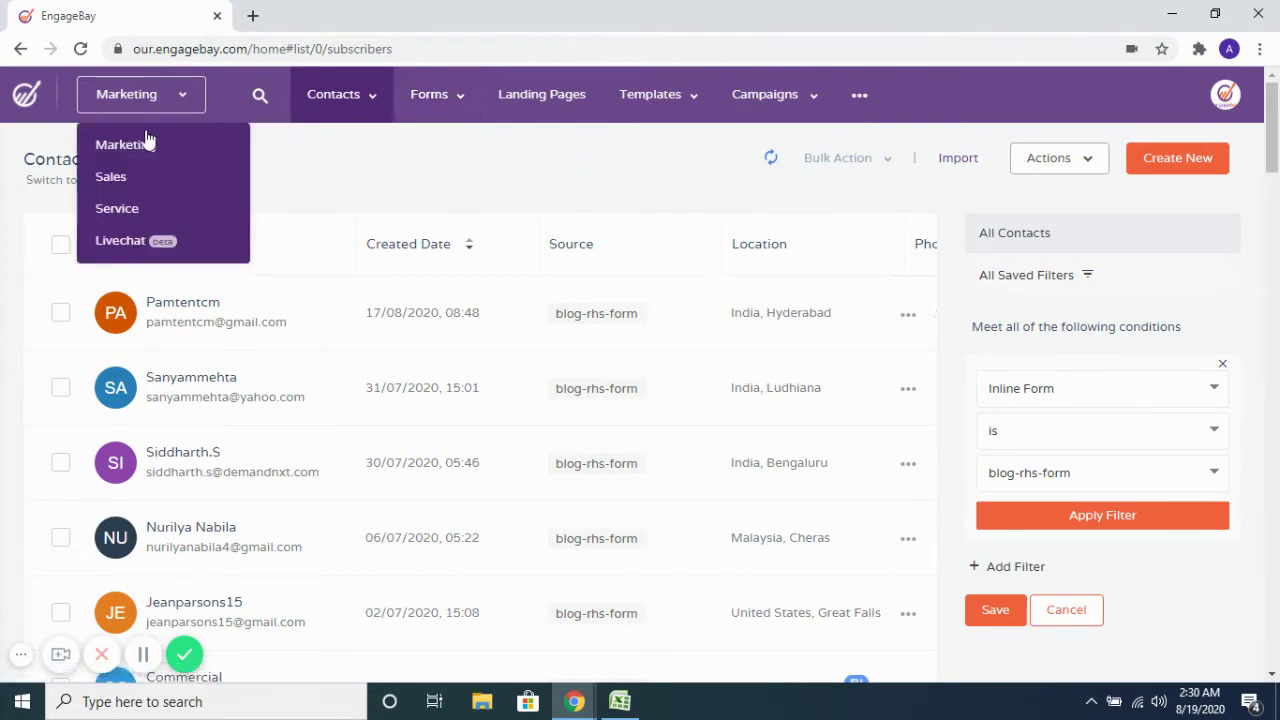
click(453, 177)
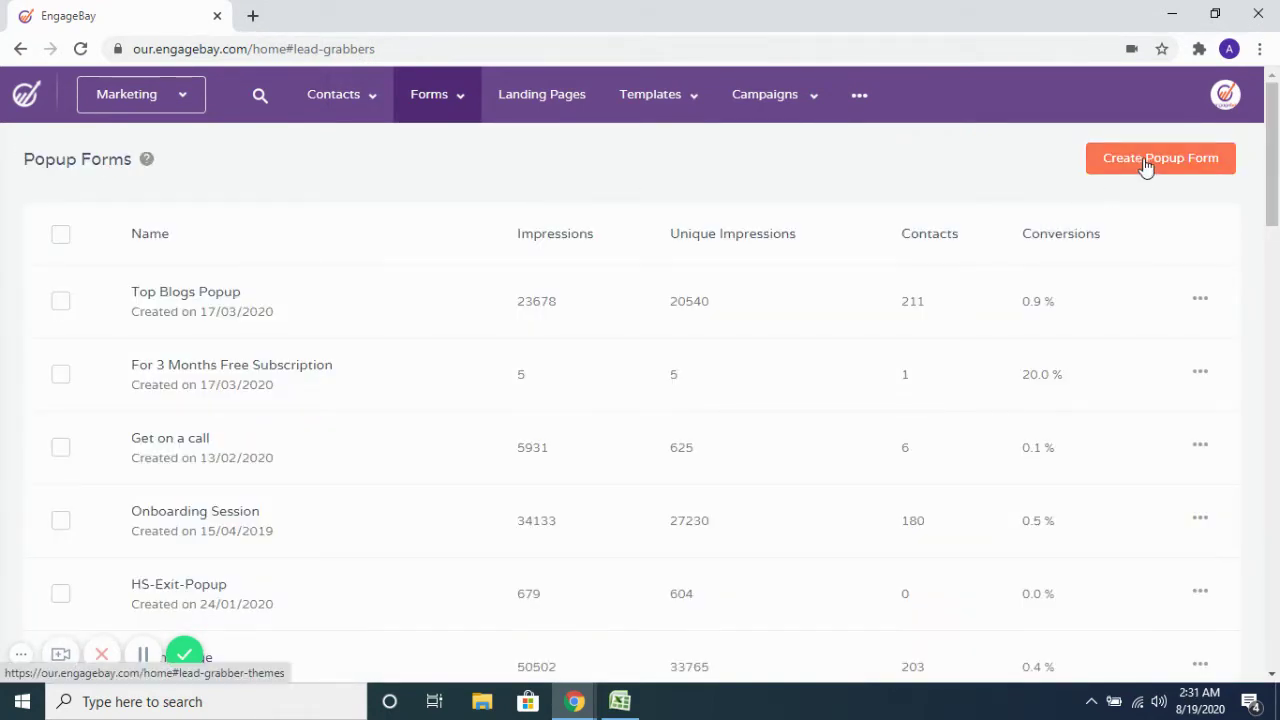
Step: Create a new popup form and set its style to Bottom Right, after trying Noty Bar and Bottom Left
click(1146, 165)
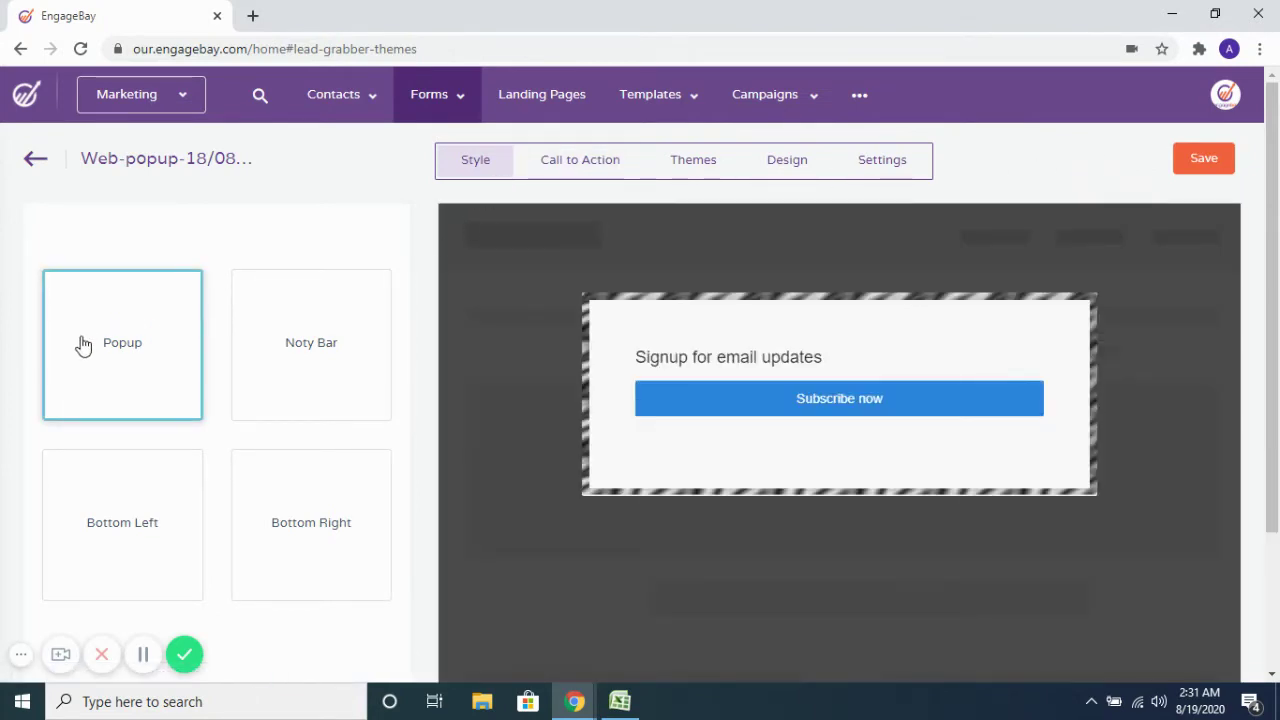
click(305, 348)
click(114, 548)
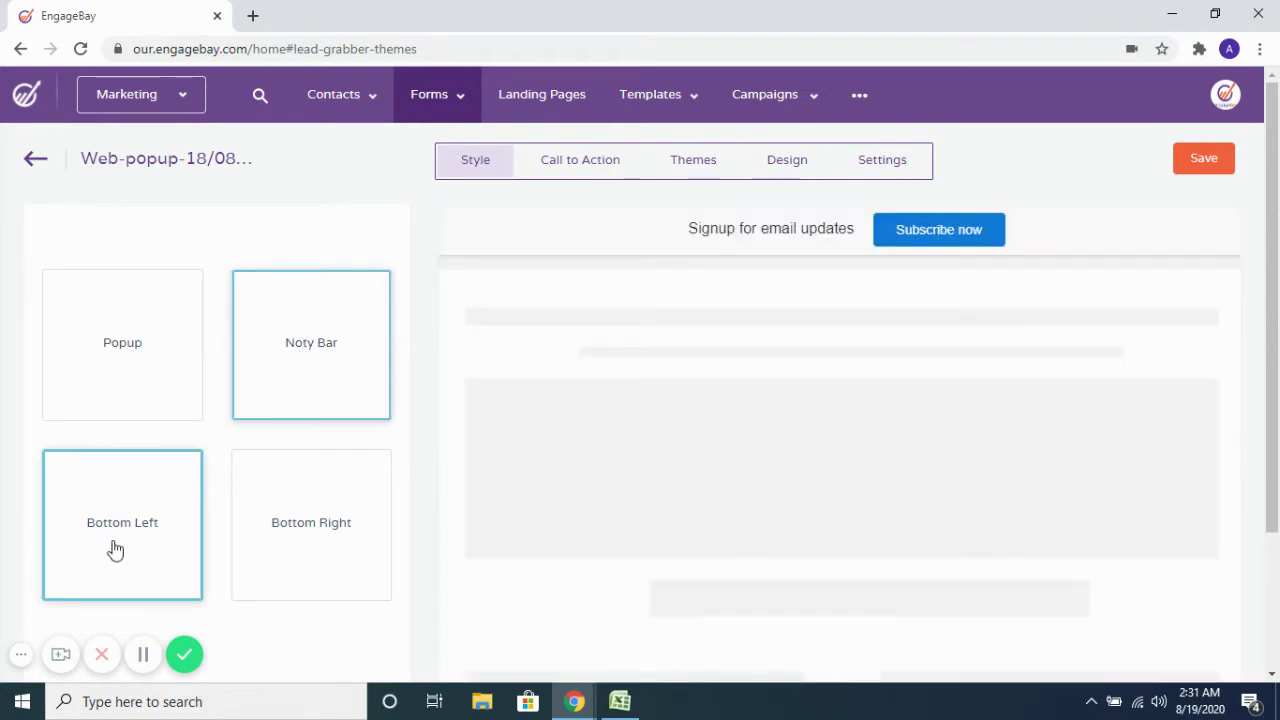
click(291, 534)
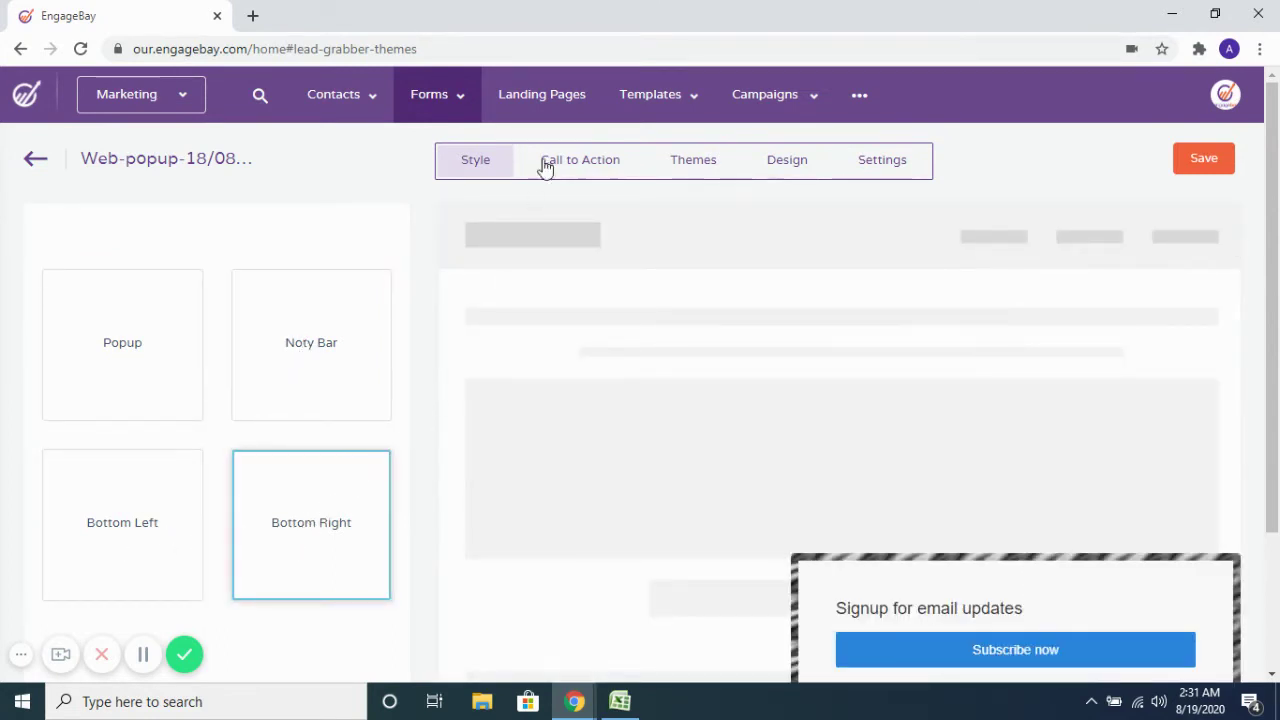
Step: Enable the call to action, keeping 'Signup for email updates' and the 'Subscribe now' button
click(578, 163)
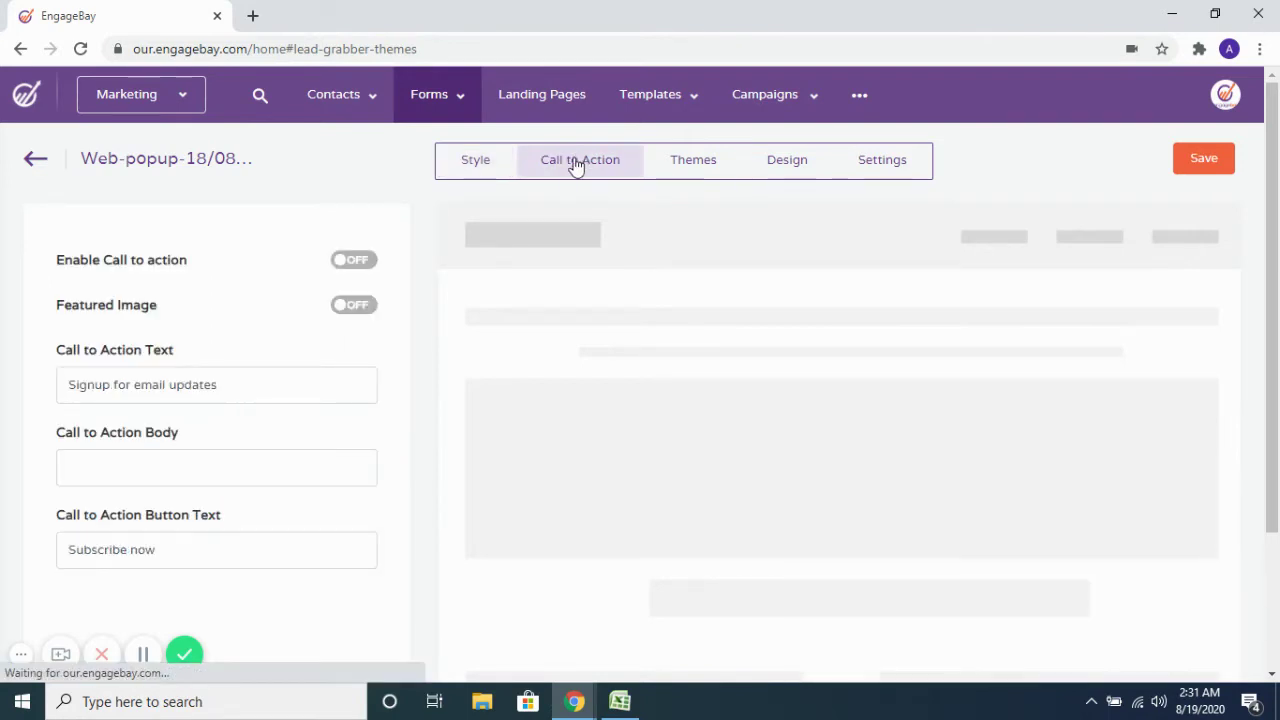
click(362, 262)
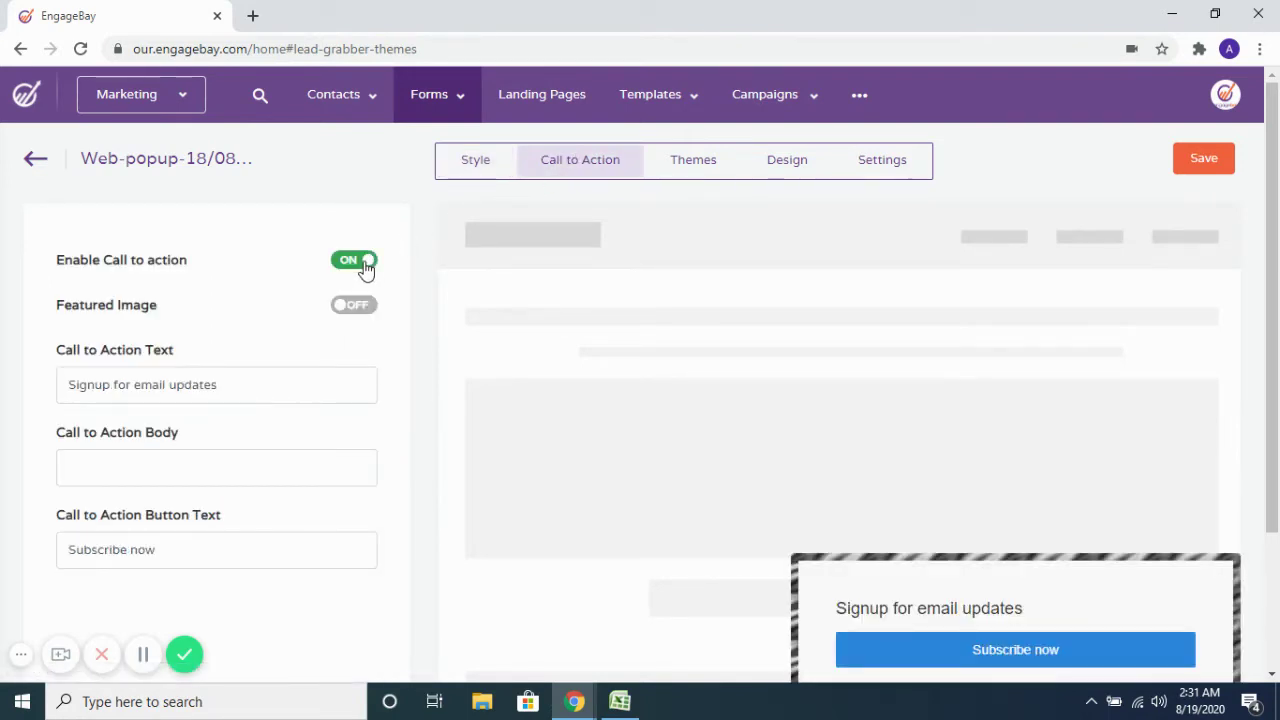
click(218, 378)
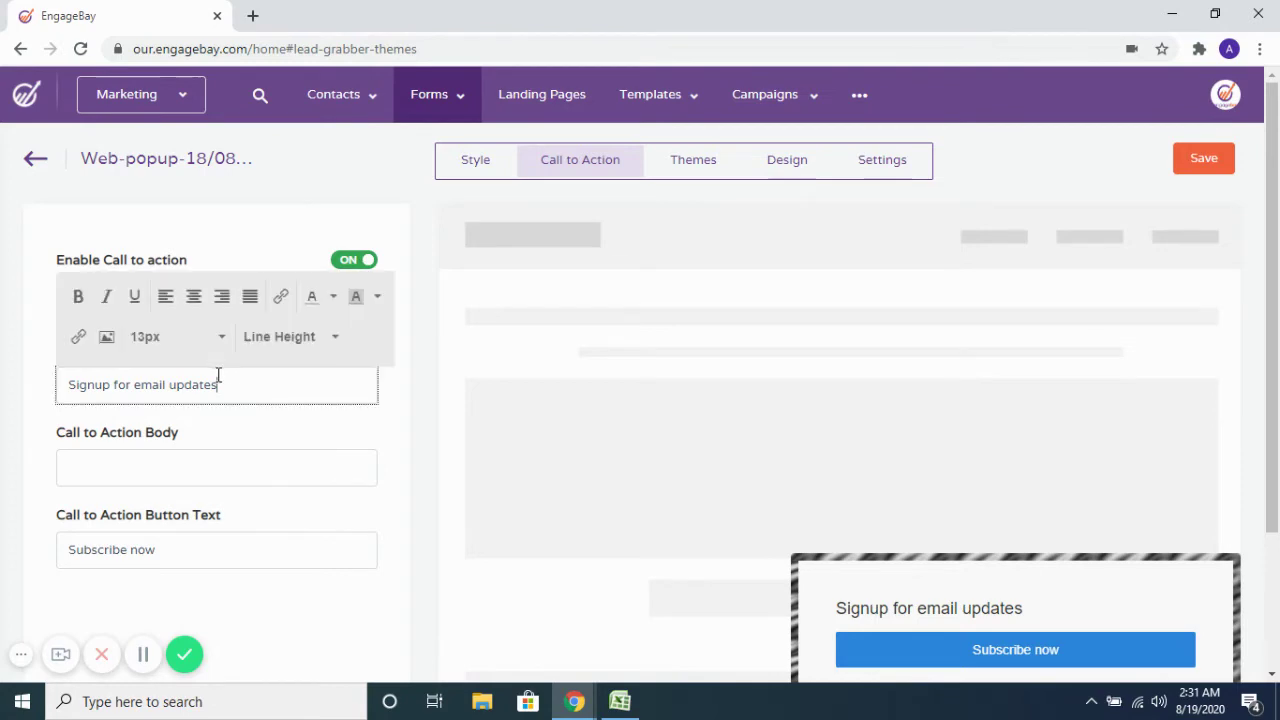
click(179, 454)
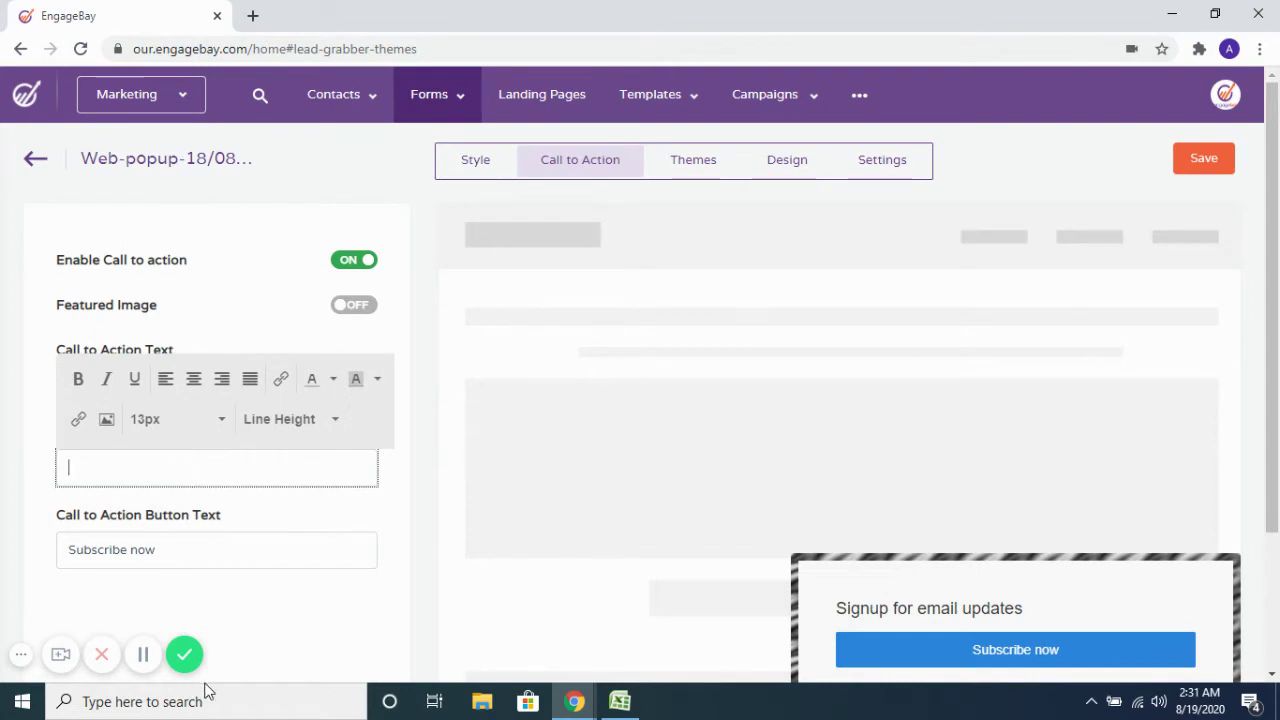
click(208, 550)
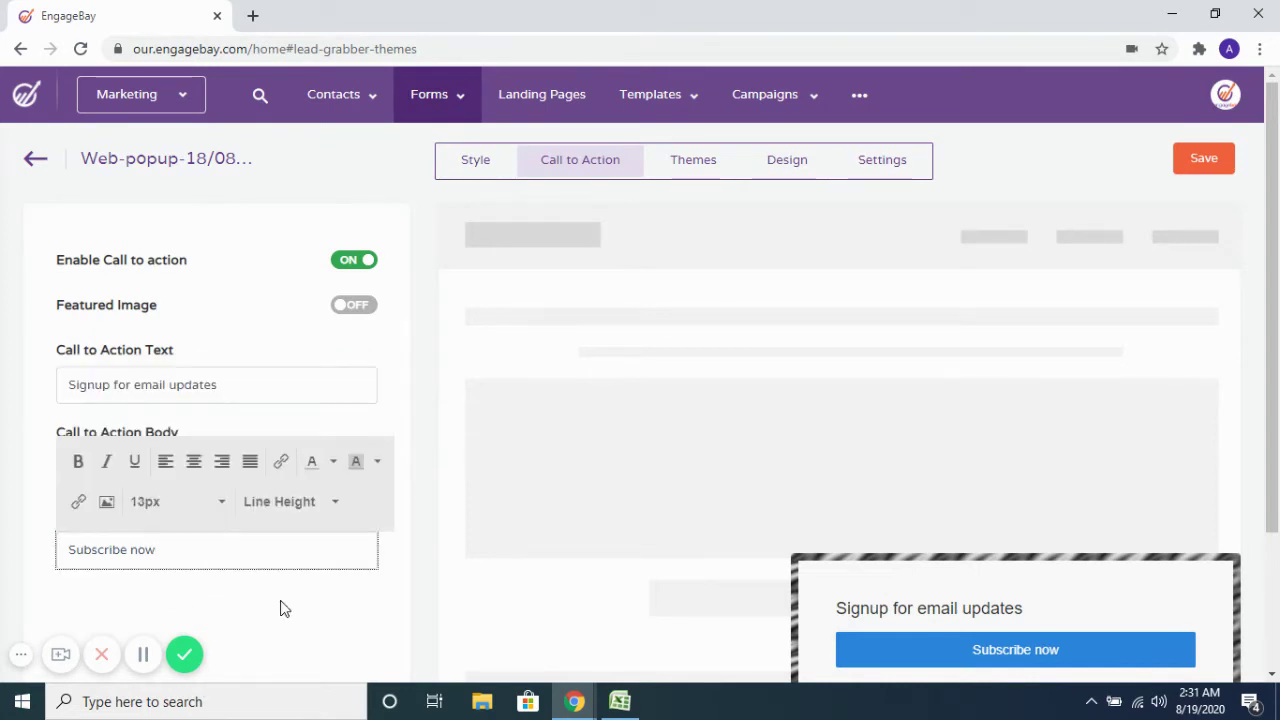
Step: Apply the first 'Sign up today for FREE' theme from the themes grid
click(689, 161)
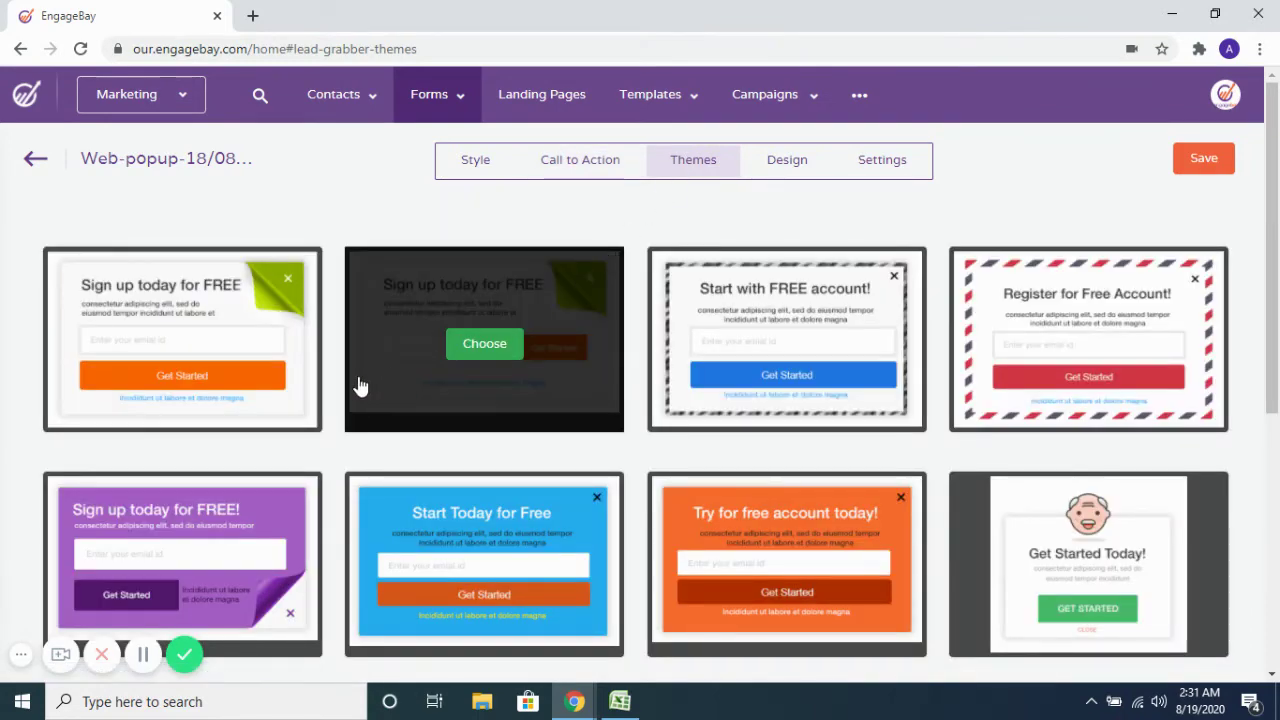
scroll(811, 354, down, 3)
scroll(754, 420, down, 2)
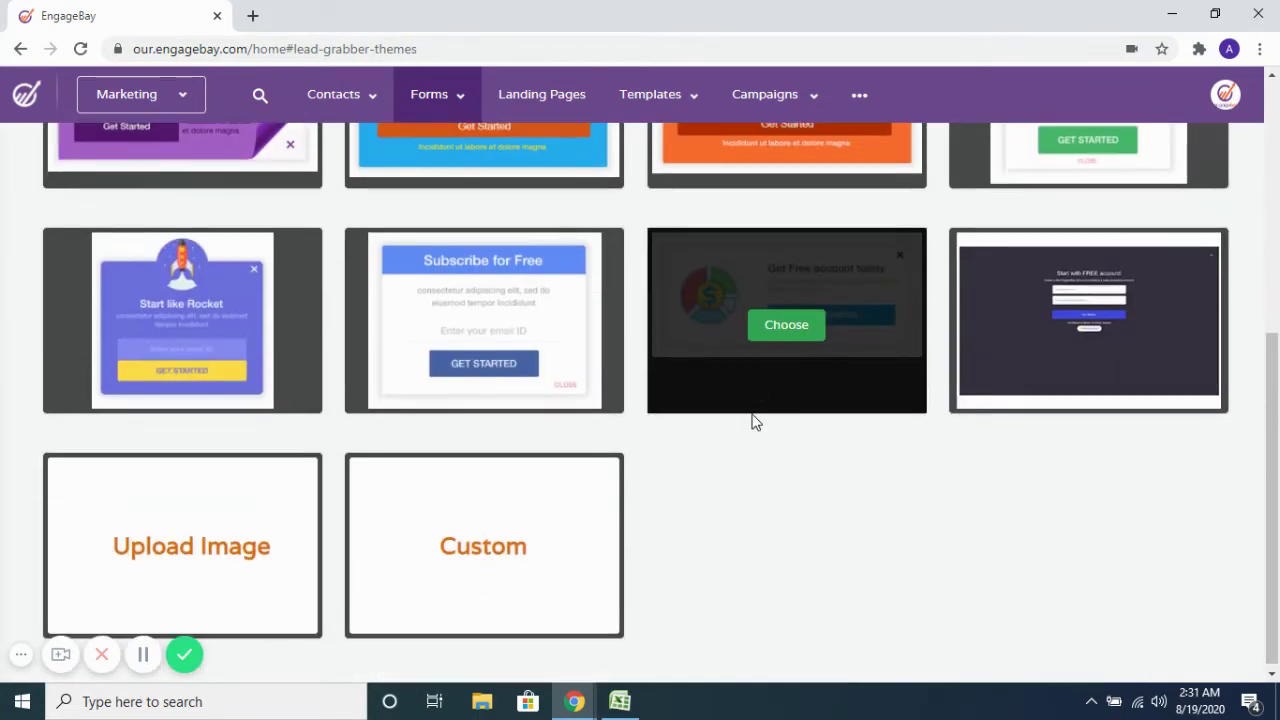
scroll(754, 420, up, 3)
scroll(590, 383, up, 2)
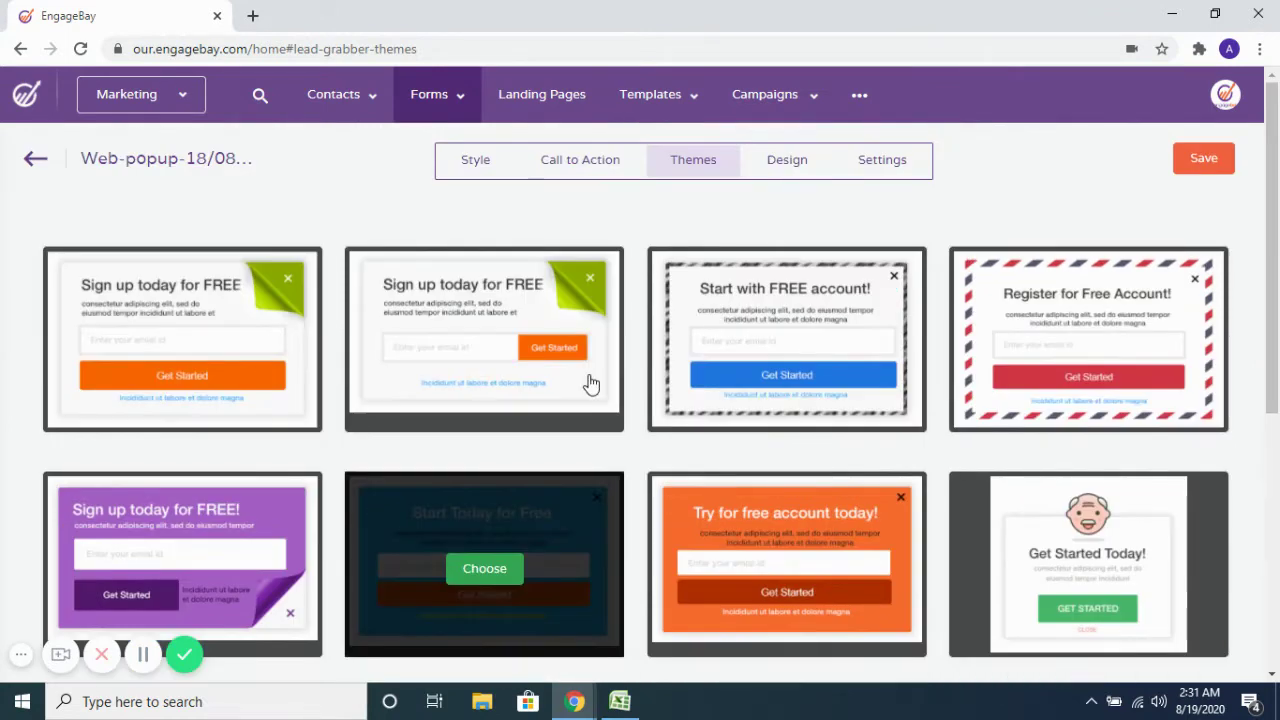
click(194, 360)
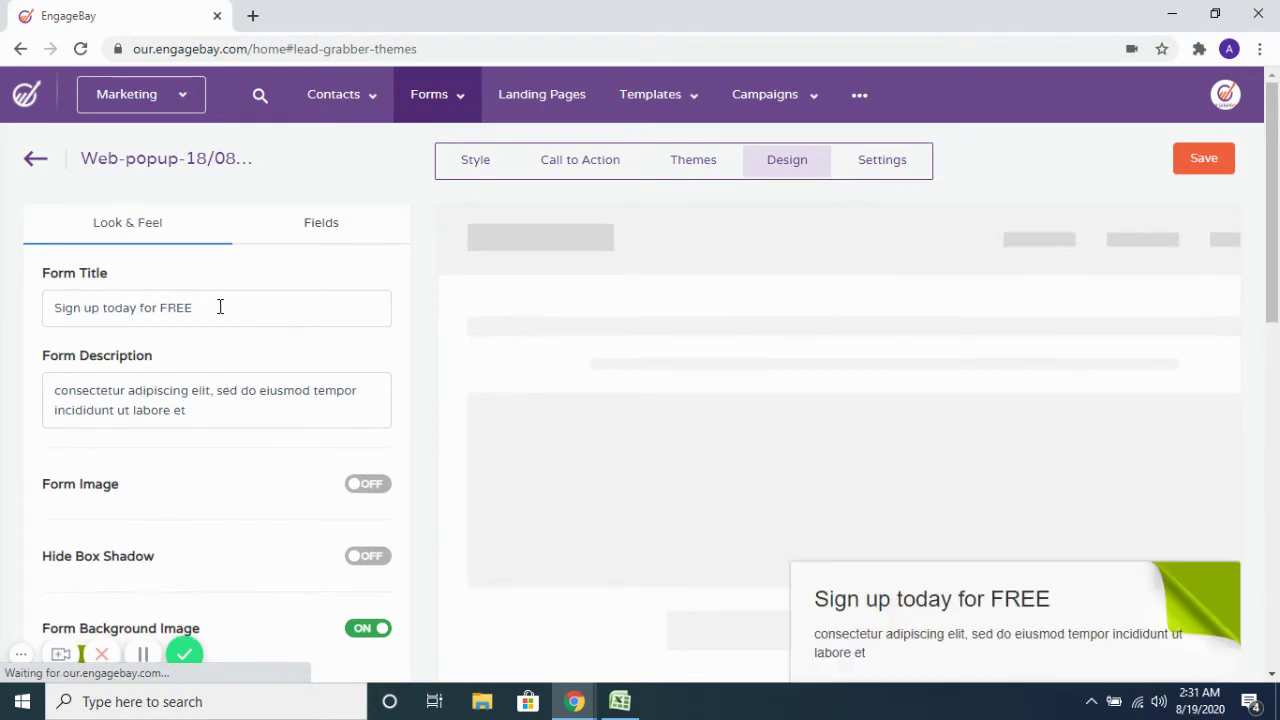
Step: Retitle the popup 'Hello, welcome to my website' and describe it 'Please provide the below details'
drag(222, 307, 6, 306)
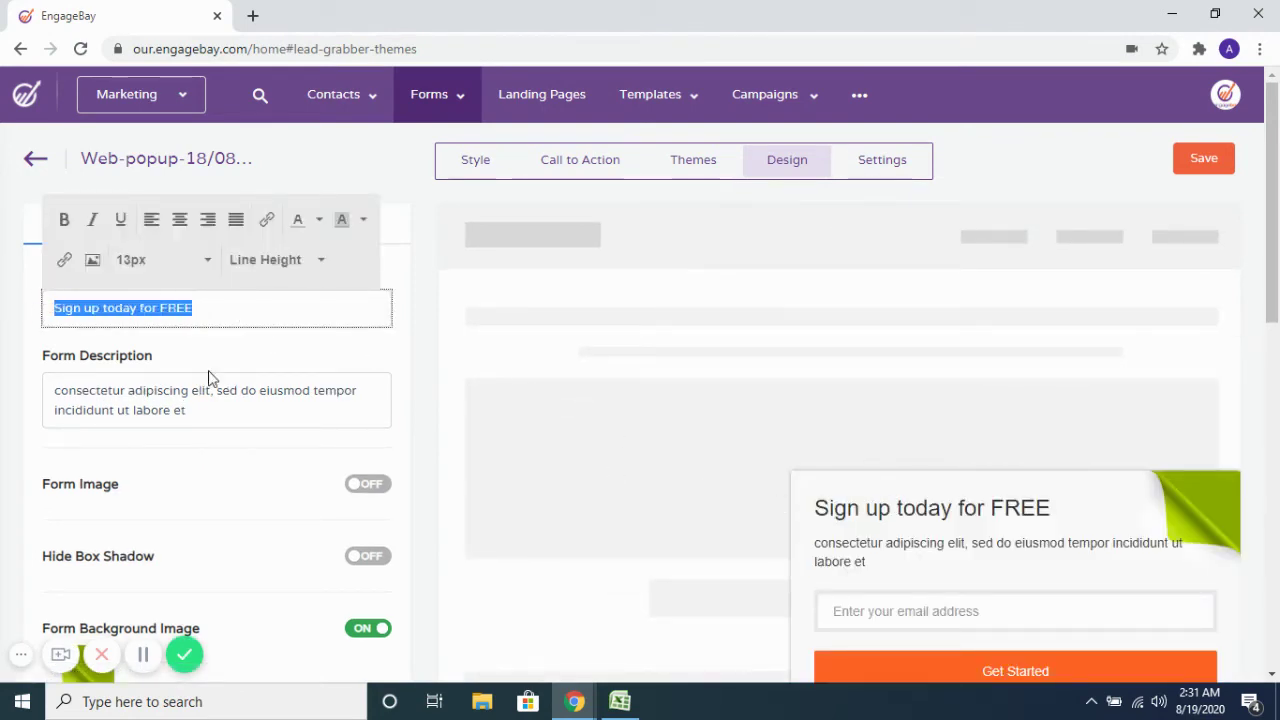
text(Hello, wel)
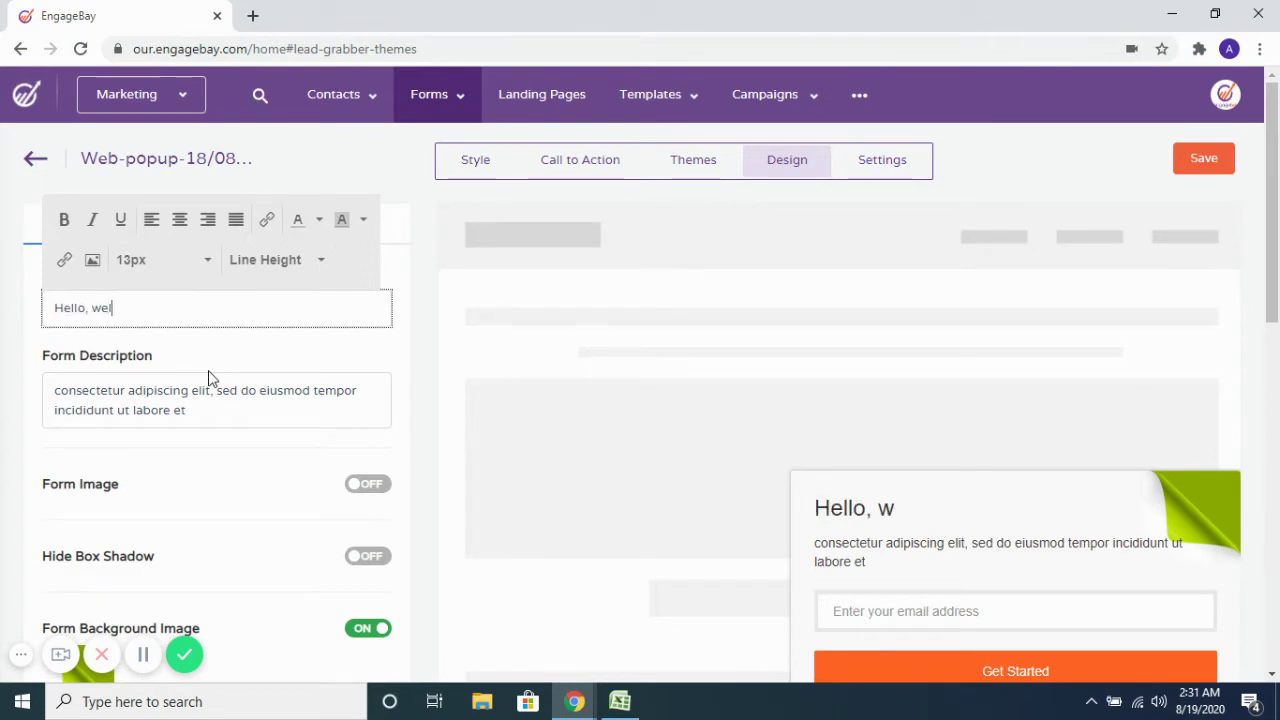
text(come to my website)
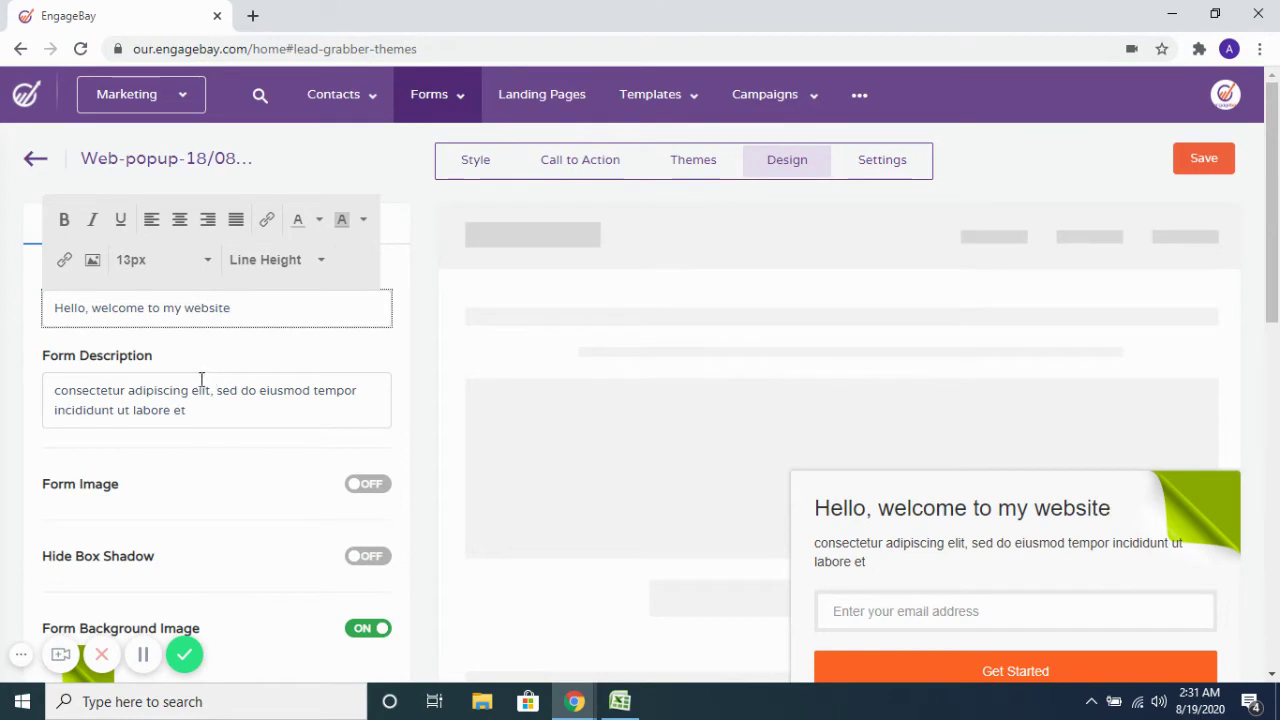
drag(186, 412, 49, 381)
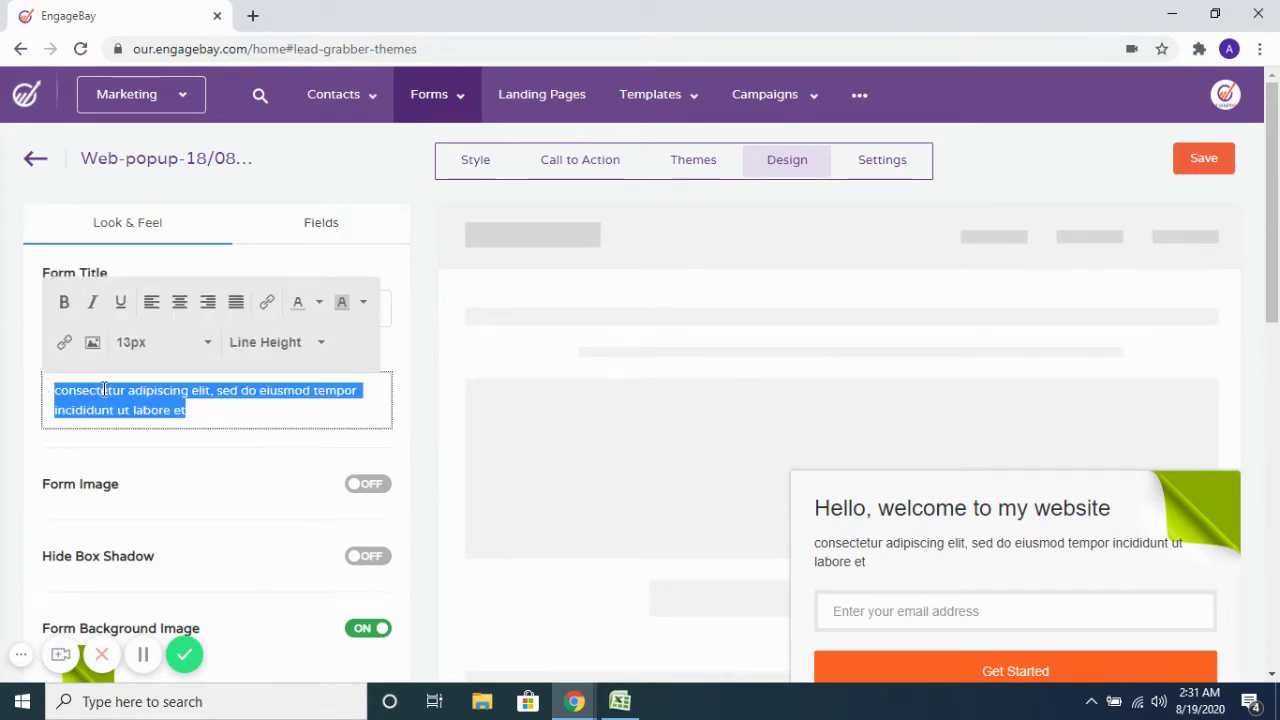
text(Please provide)
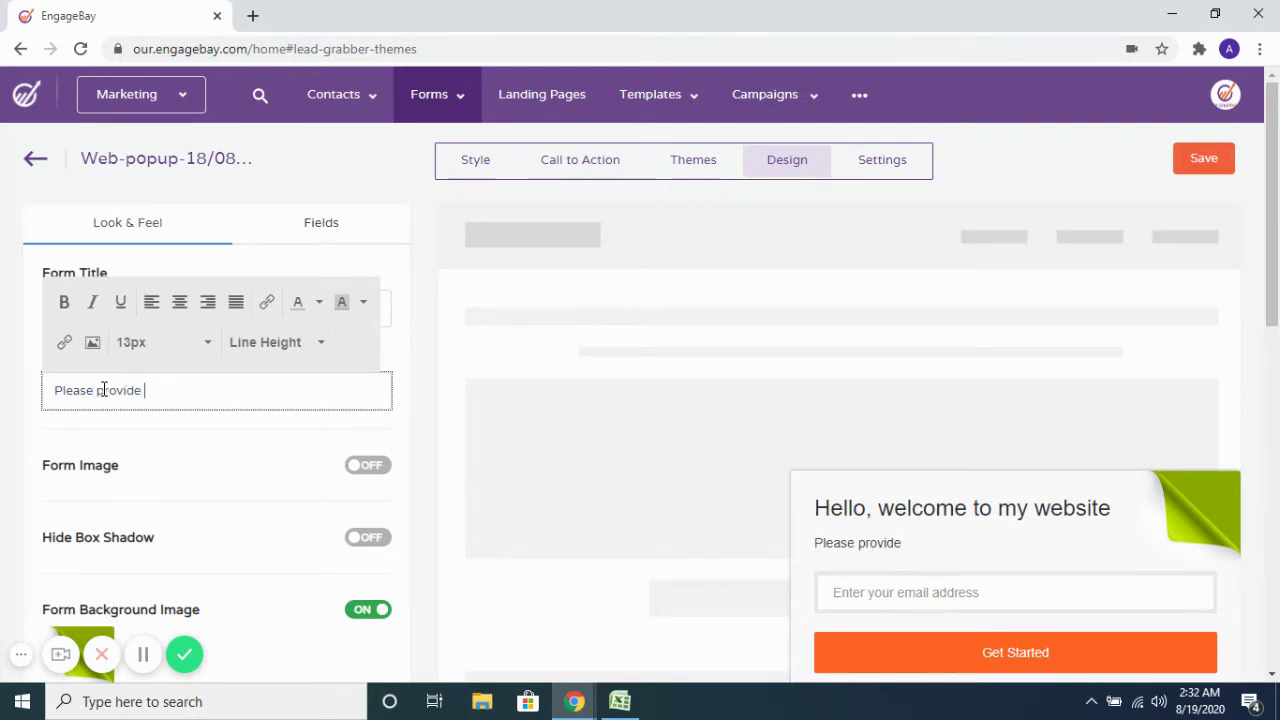
text( the below )
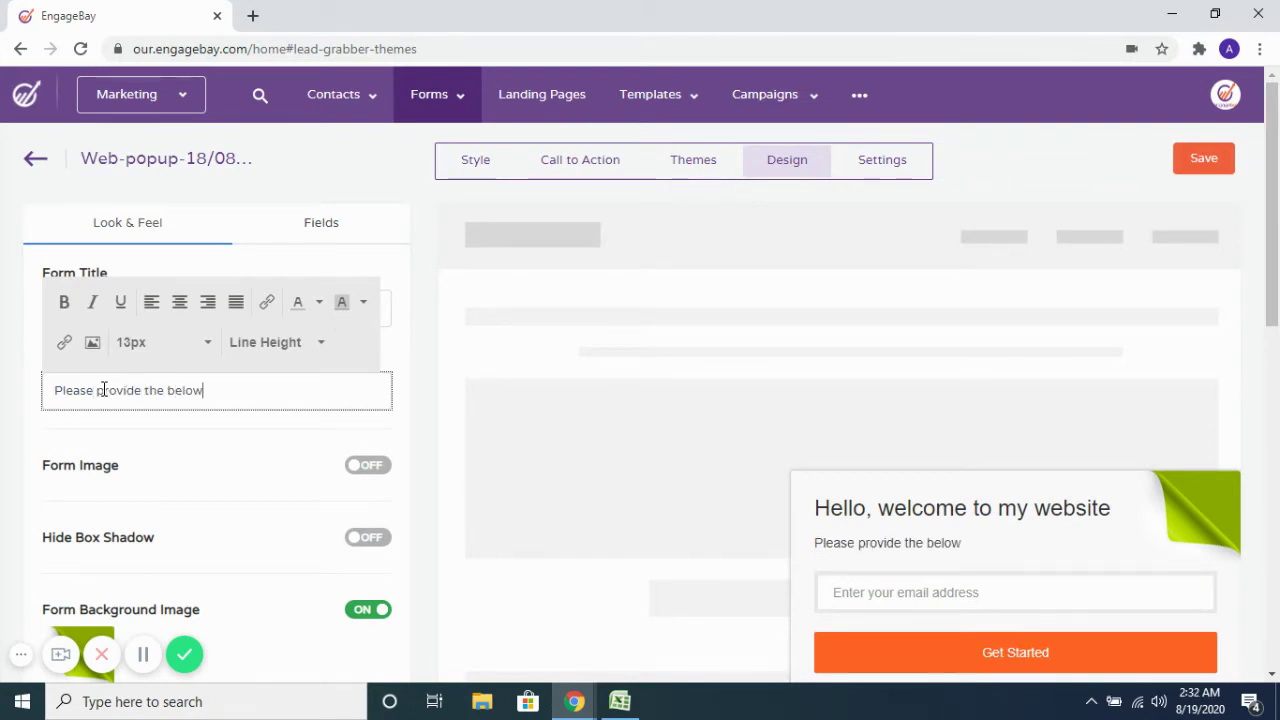
text(detauils)
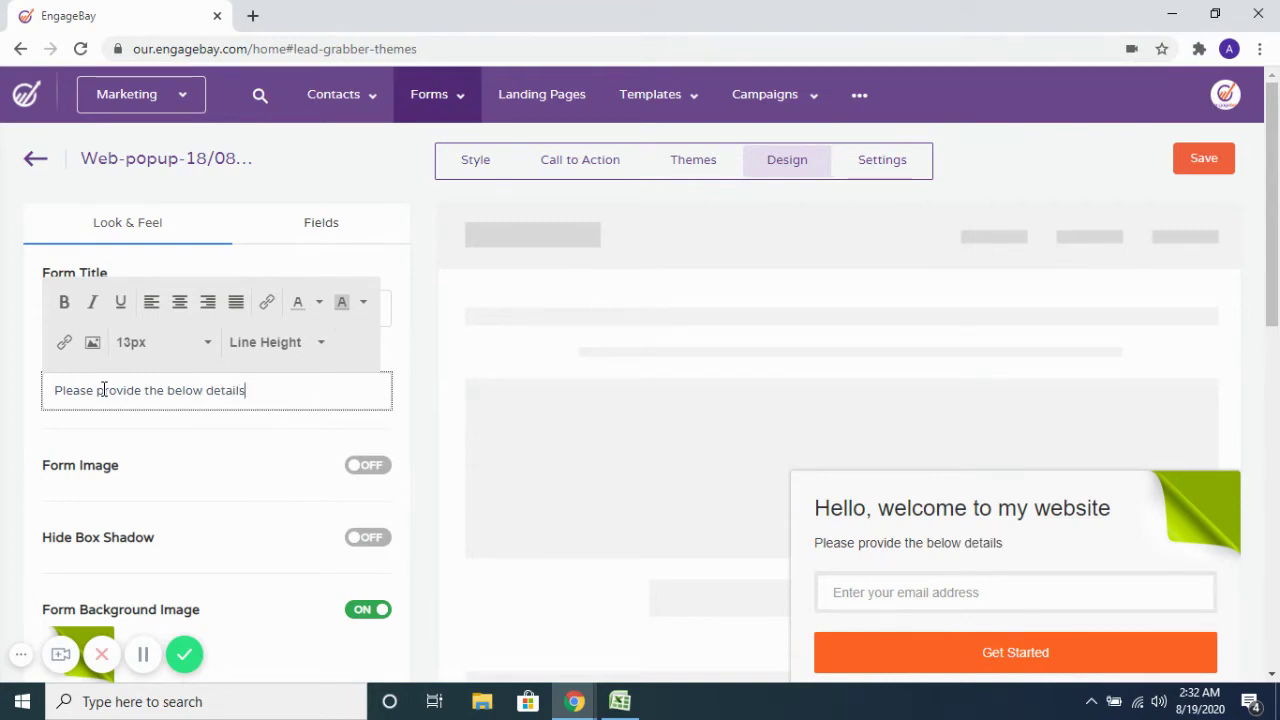
click(366, 468)
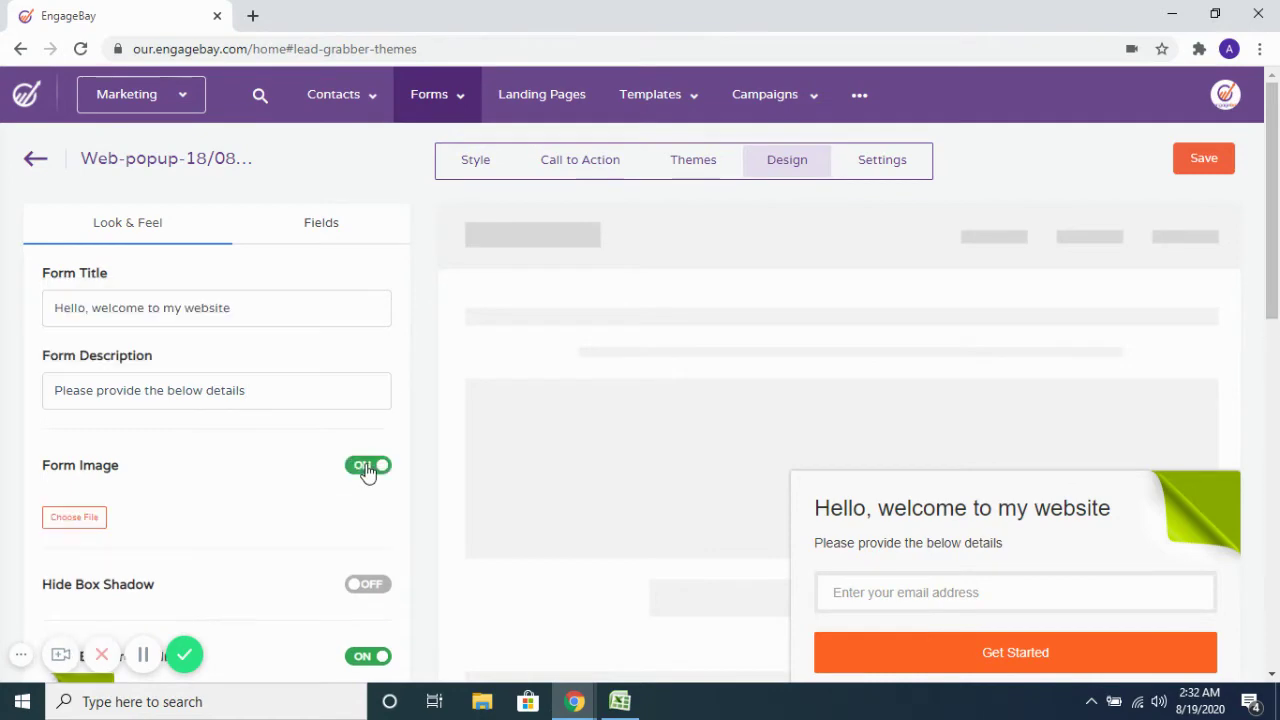
scroll(311, 466, down, 2)
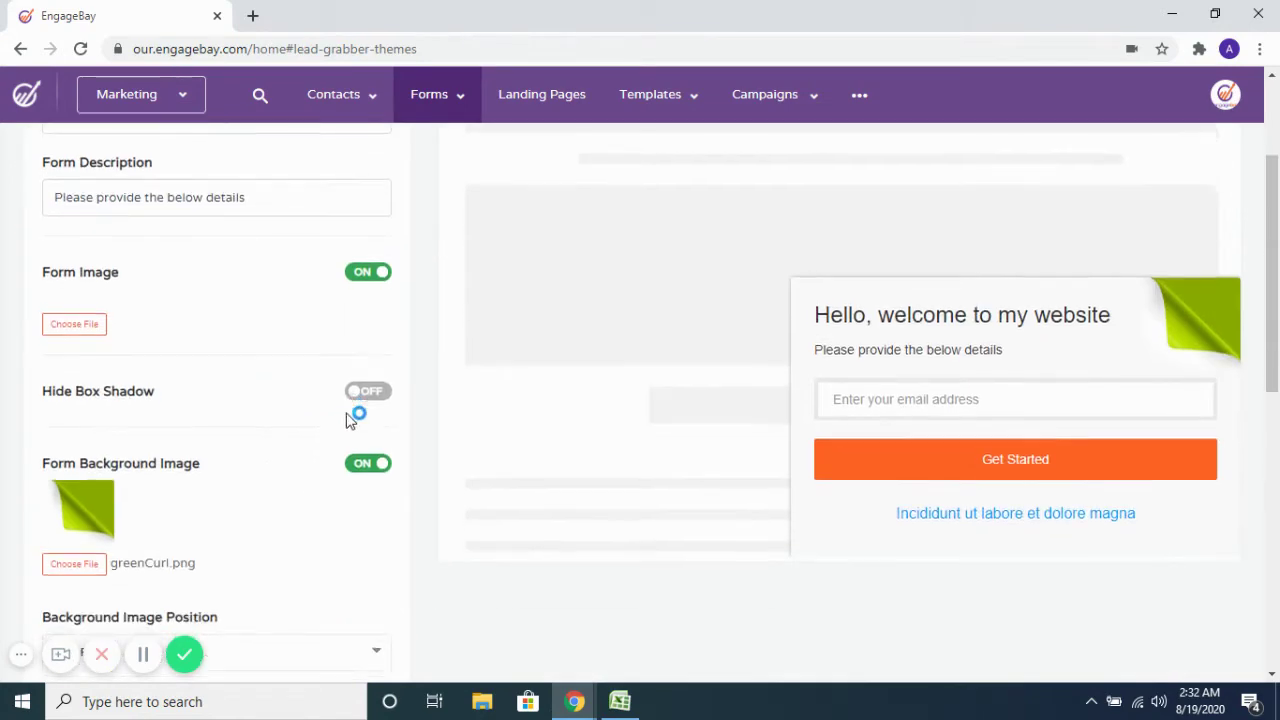
scroll(360, 380, down, 2)
scroll(374, 337, up, 3)
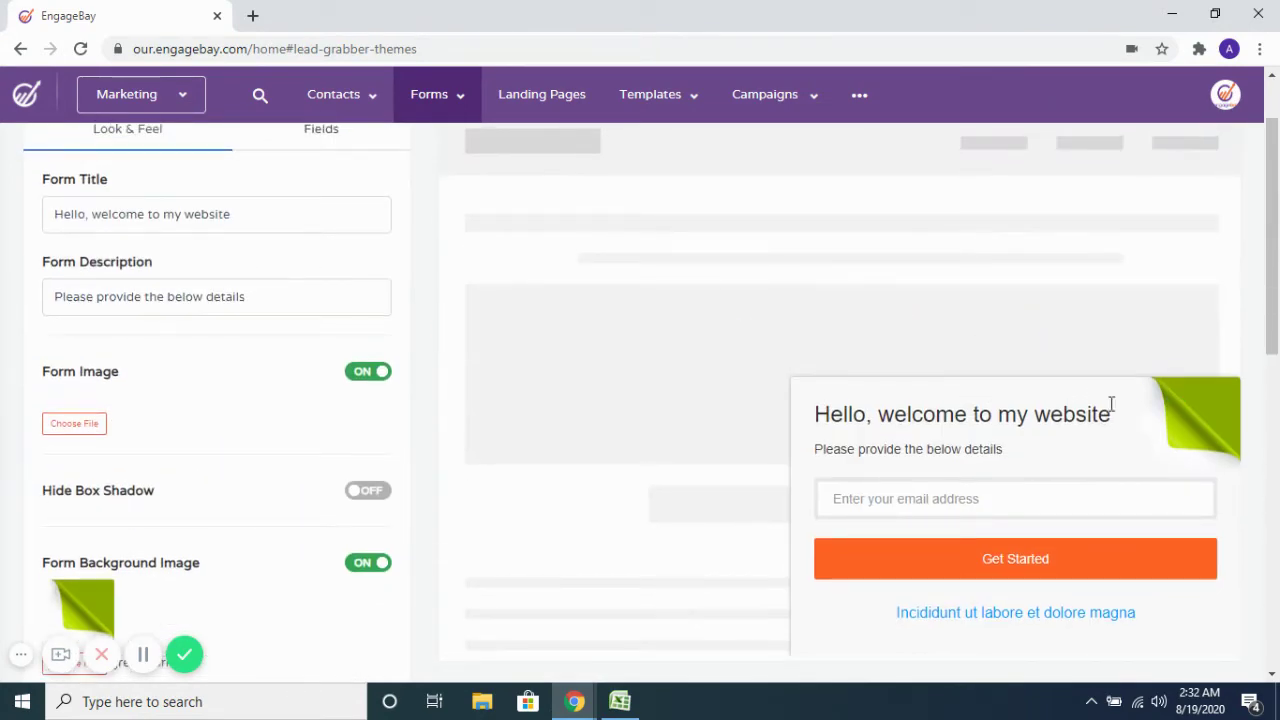
scroll(337, 411, down, 3)
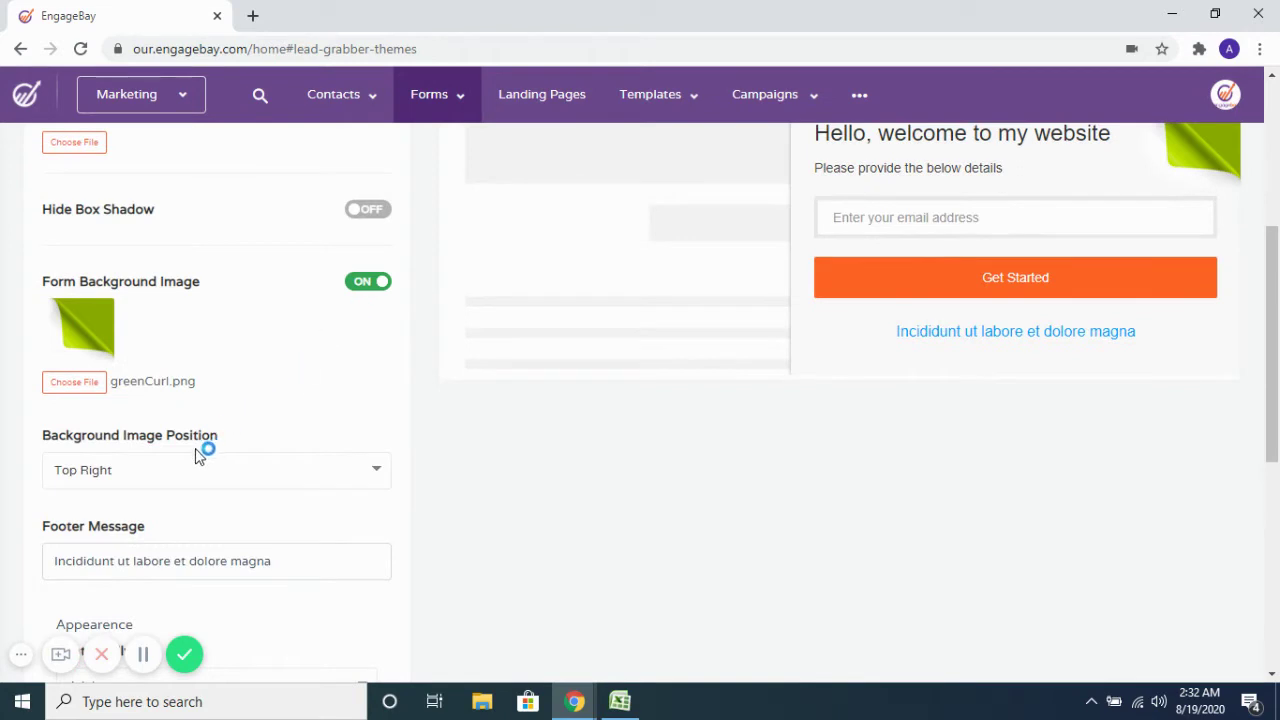
click(138, 470)
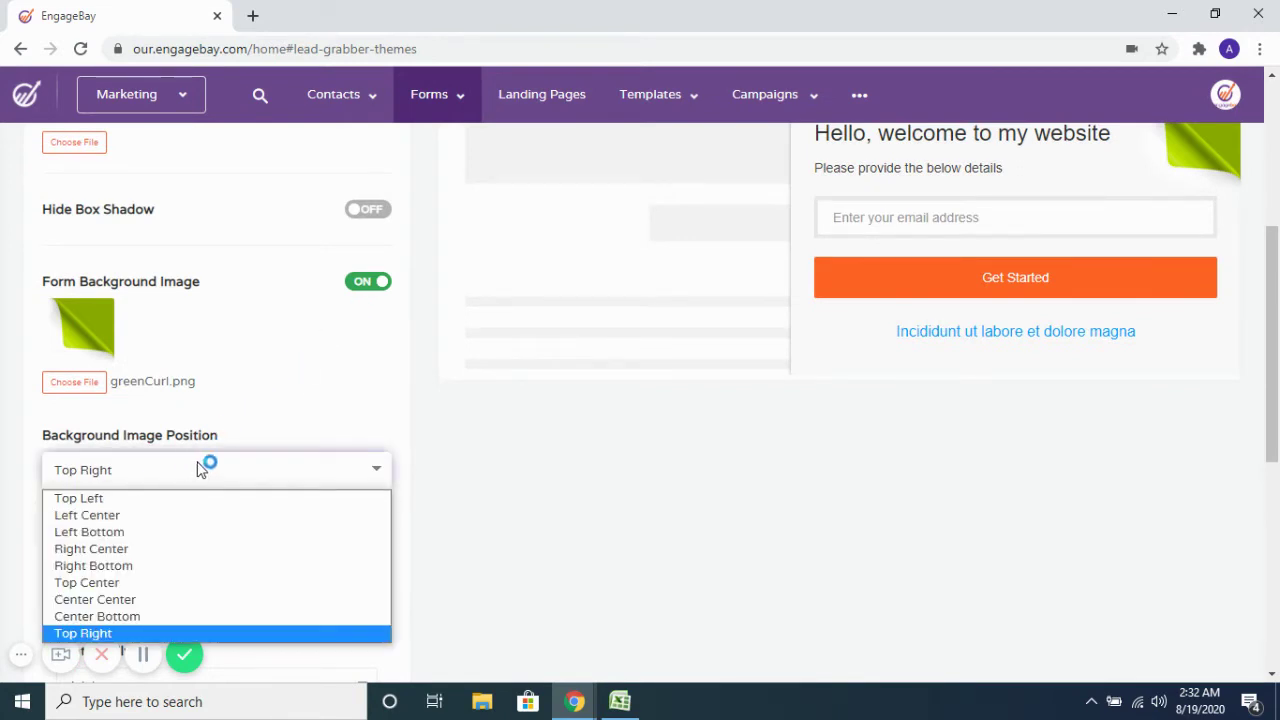
scroll(294, 396, down, 3)
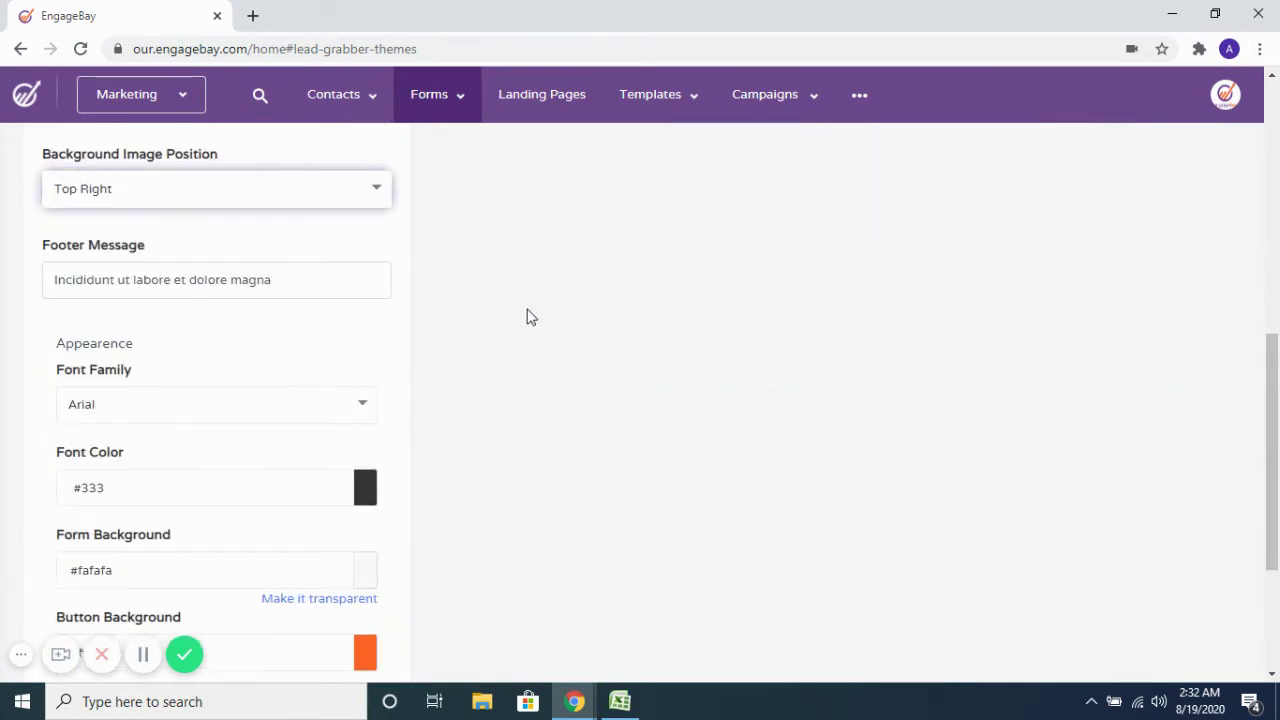
click(588, 299)
drag(293, 289, 14, 286)
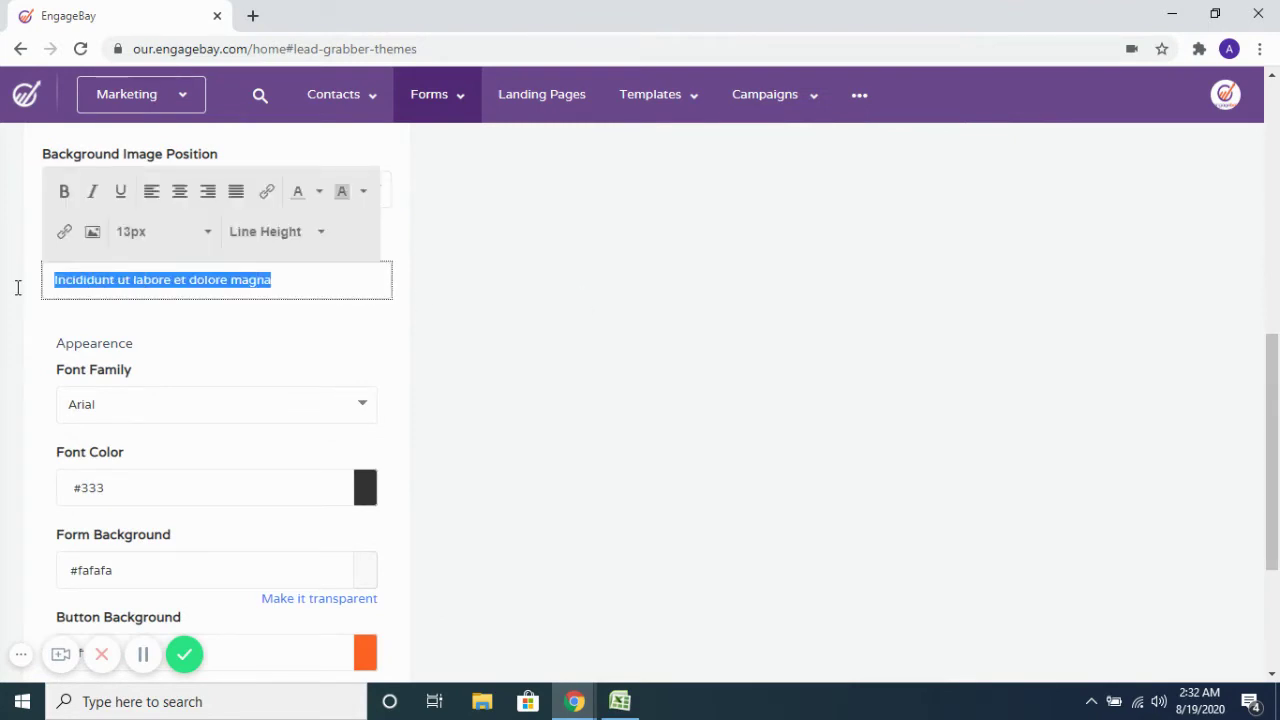
scroll(671, 286, up, 3)
scroll(477, 386, down, 3)
scroll(252, 454, down, 1)
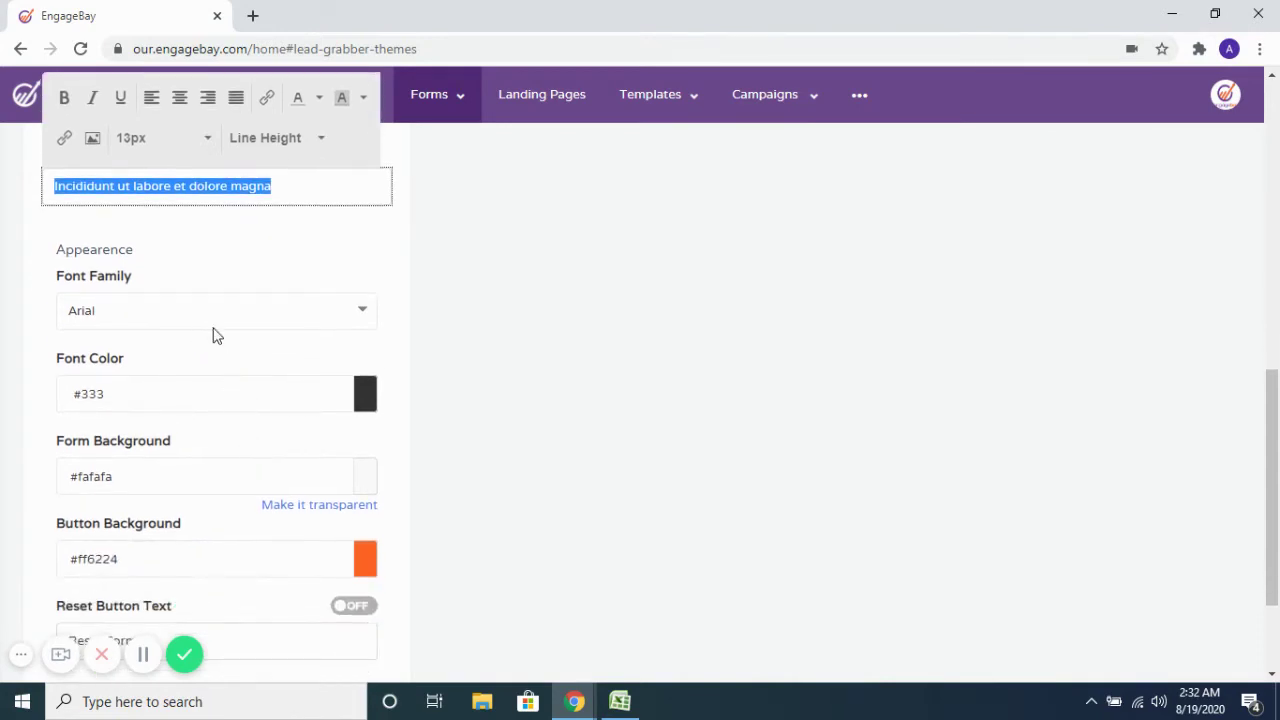
scroll(222, 375, down, 1)
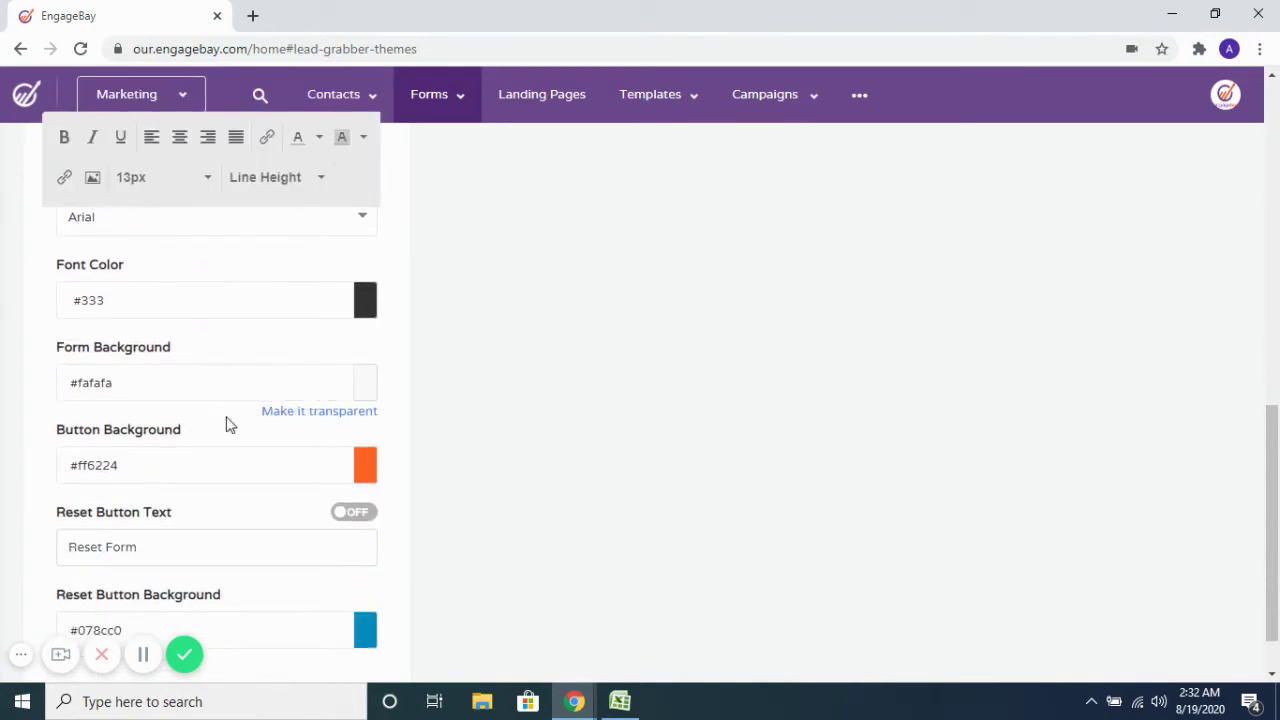
scroll(235, 462, down, 1)
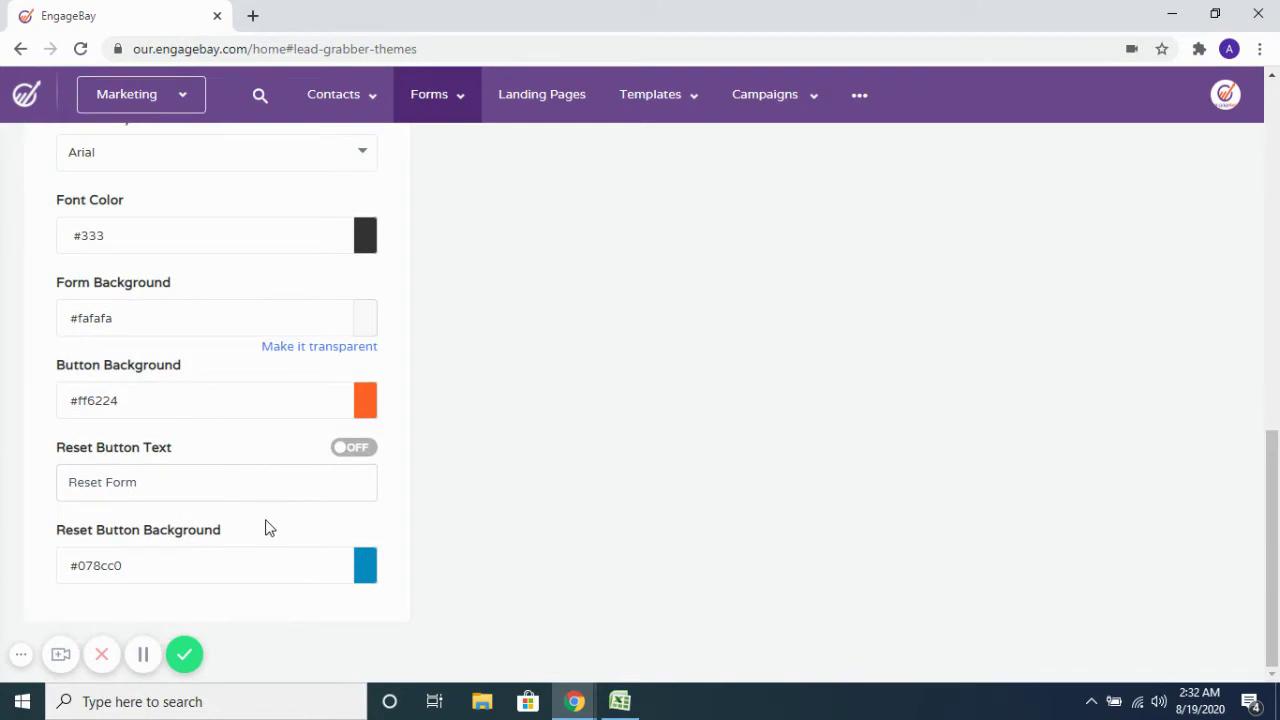
scroll(434, 457, up, 5)
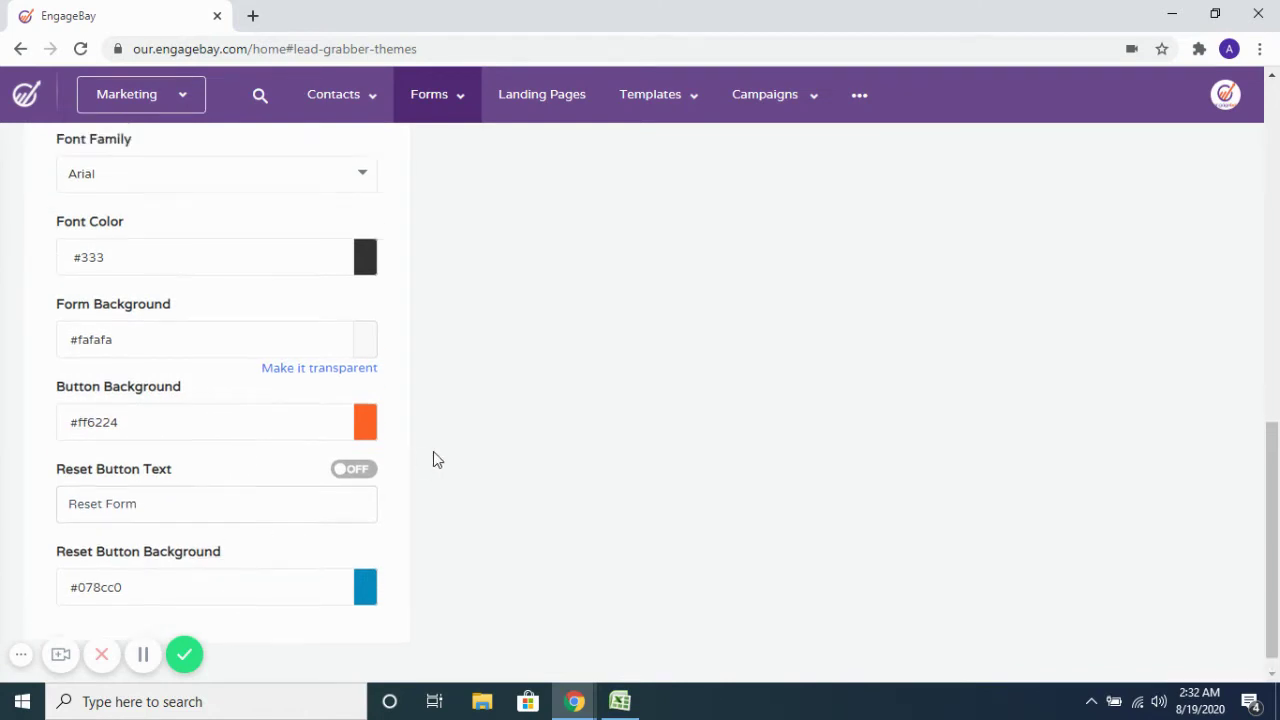
scroll(370, 480, down, 5)
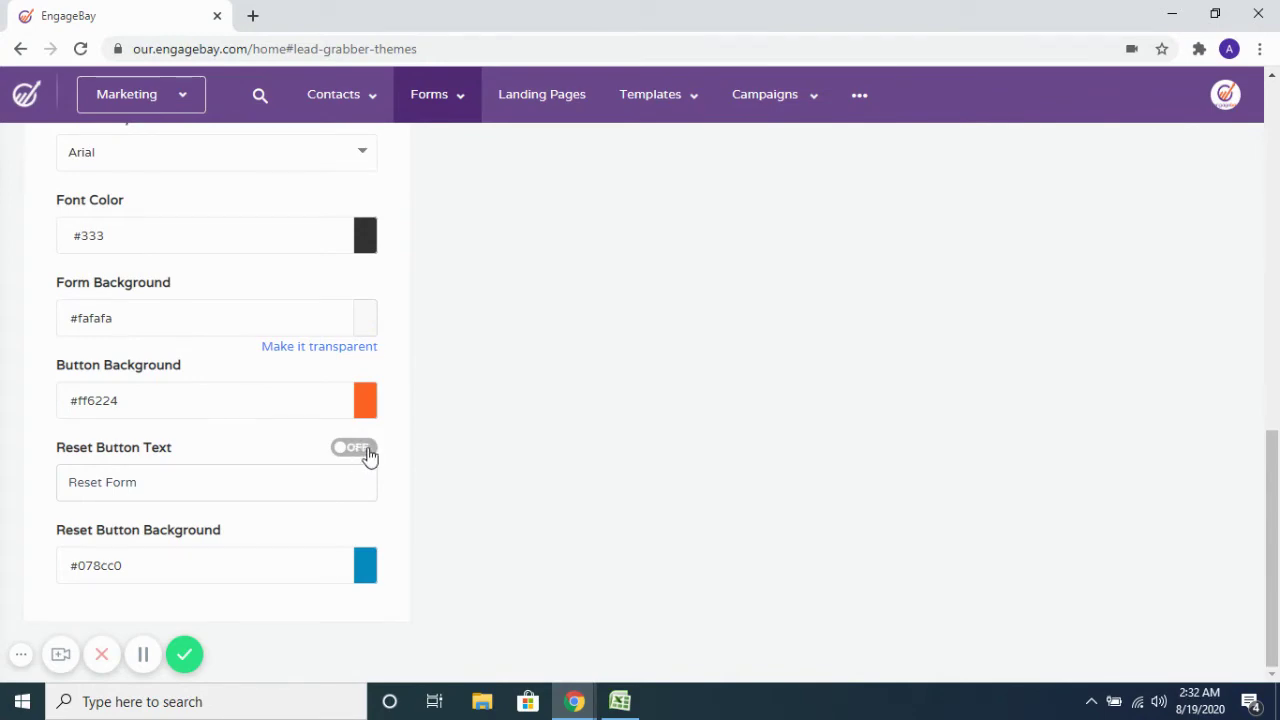
scroll(555, 446, up, 10)
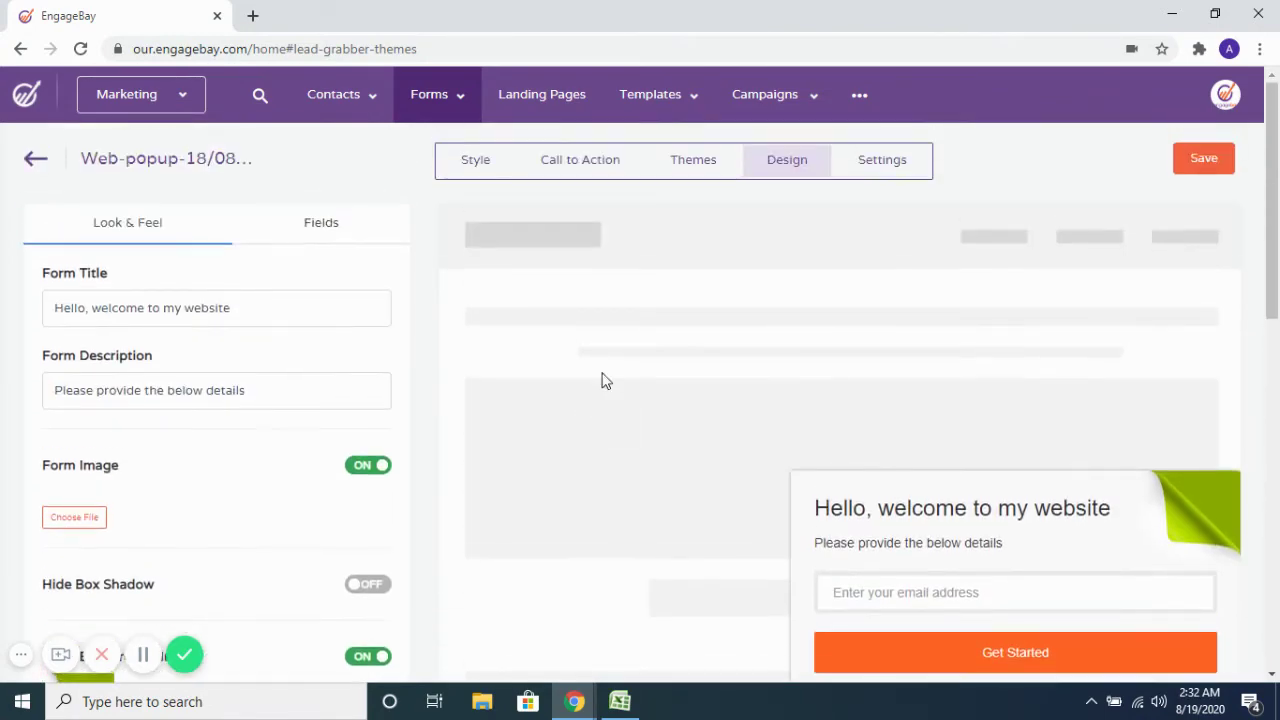
Step: Add First Name and Phone Number fields to the popup form
click(331, 228)
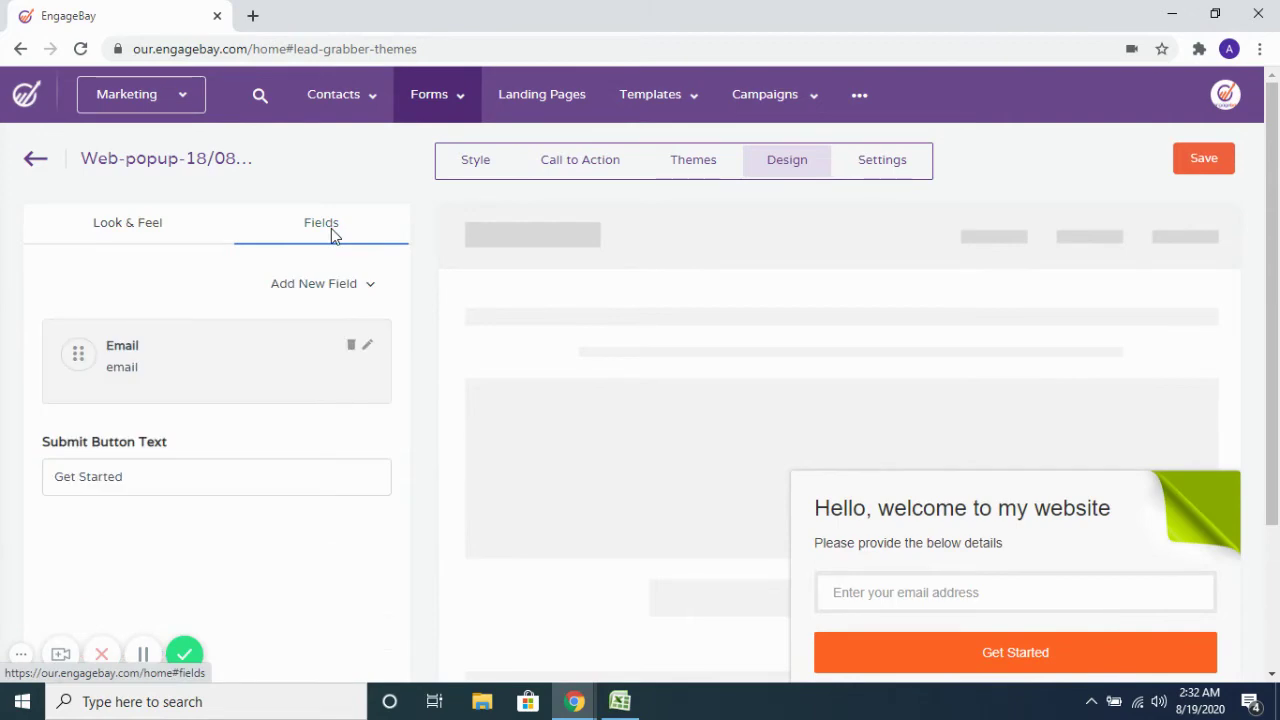
click(305, 288)
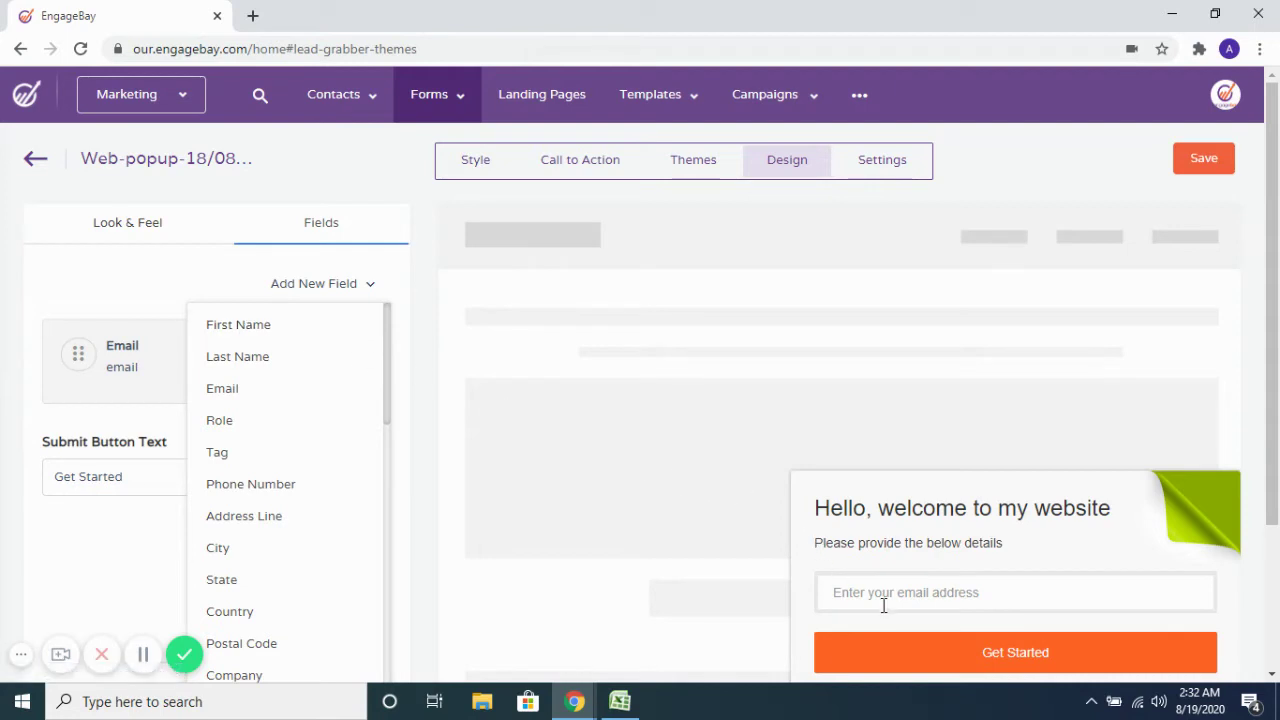
click(246, 325)
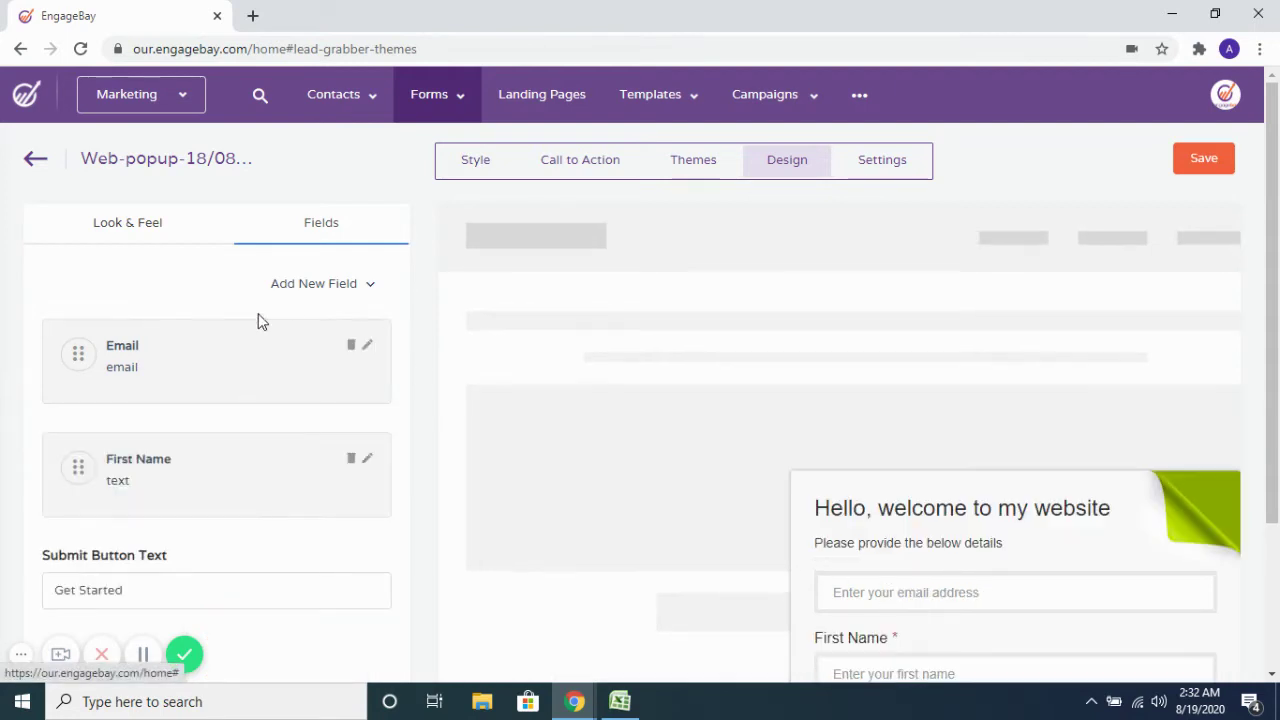
click(298, 288)
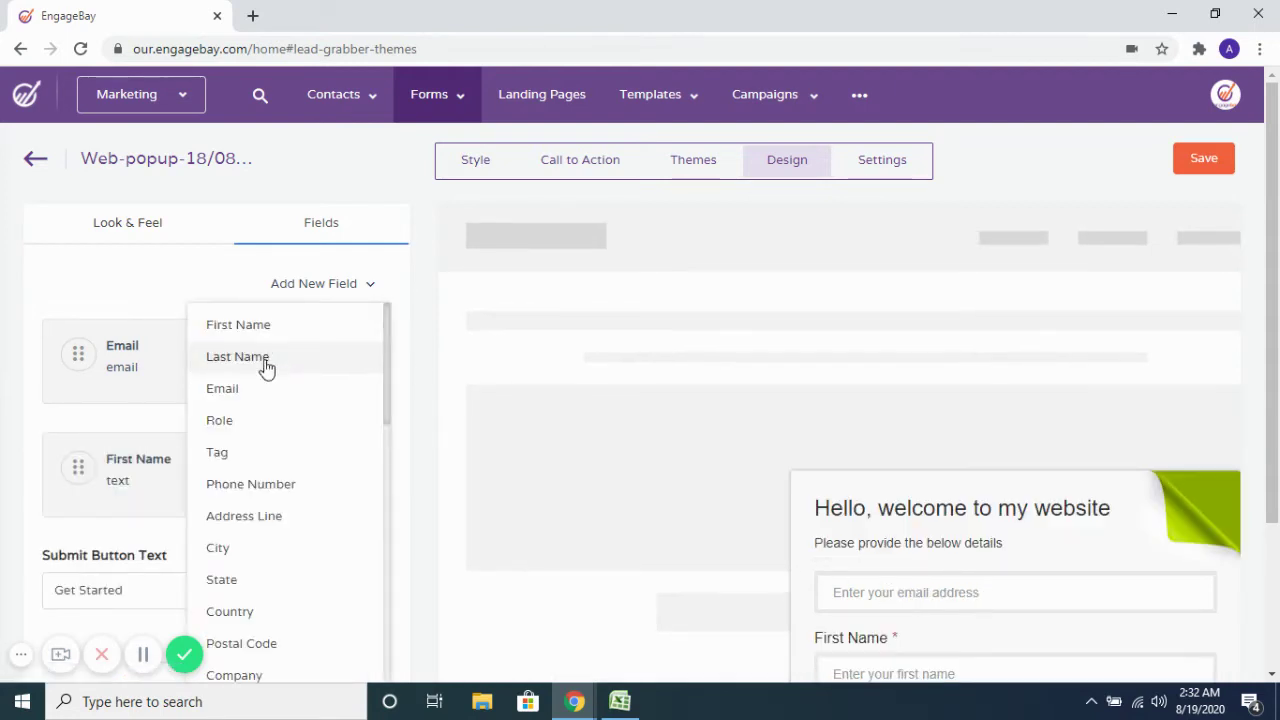
click(238, 482)
Step: Browse the remaining field options and close the list without adding another field
click(320, 290)
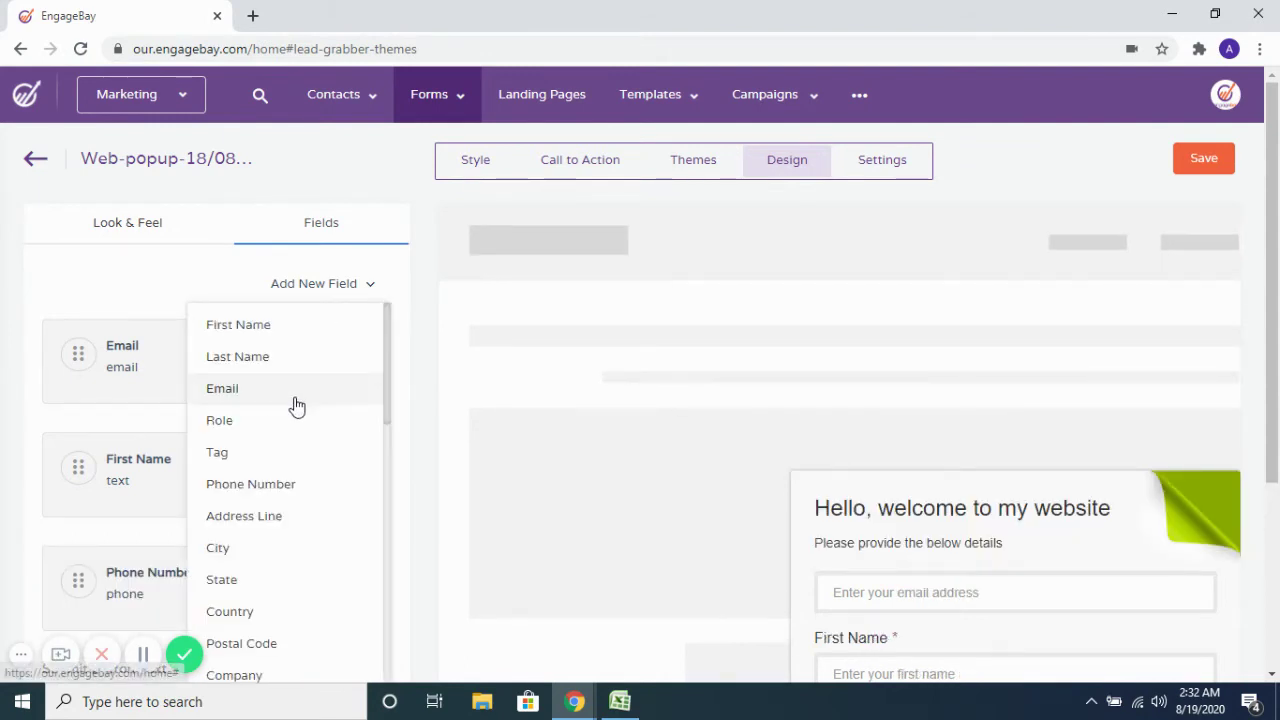
scroll(295, 406, down, 3)
scroll(295, 406, down, 2)
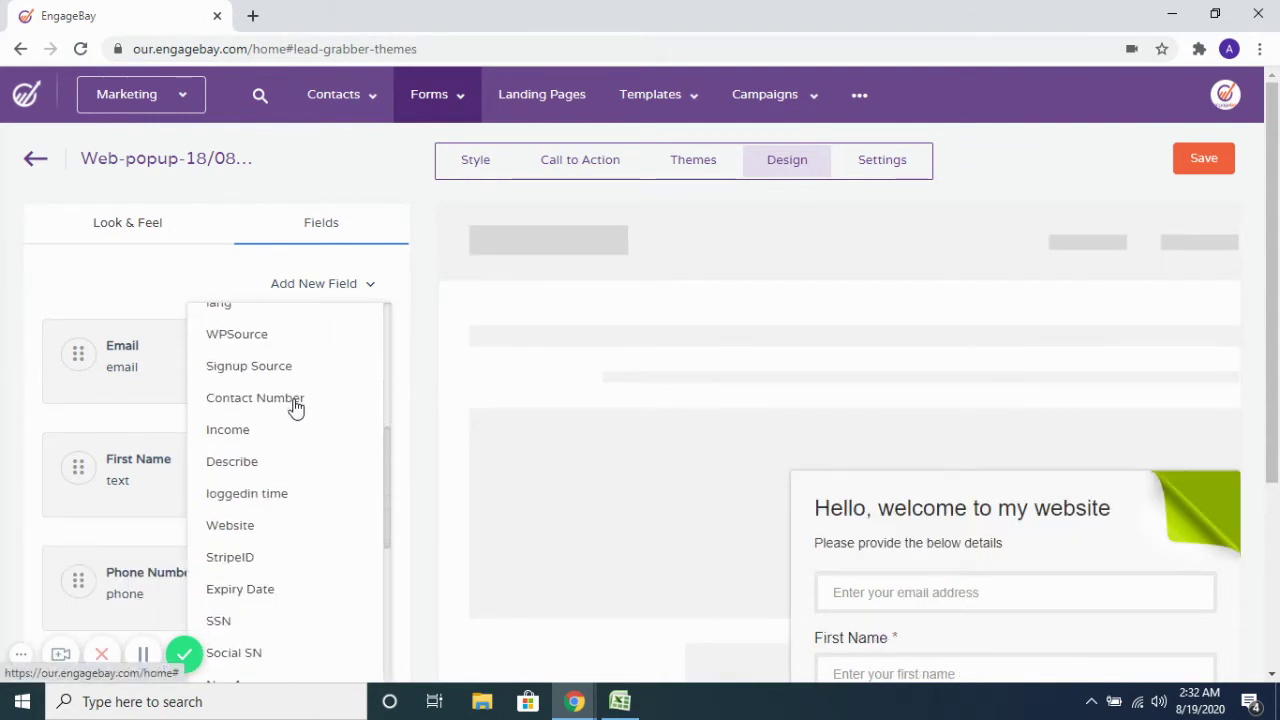
scroll(295, 406, down, 2)
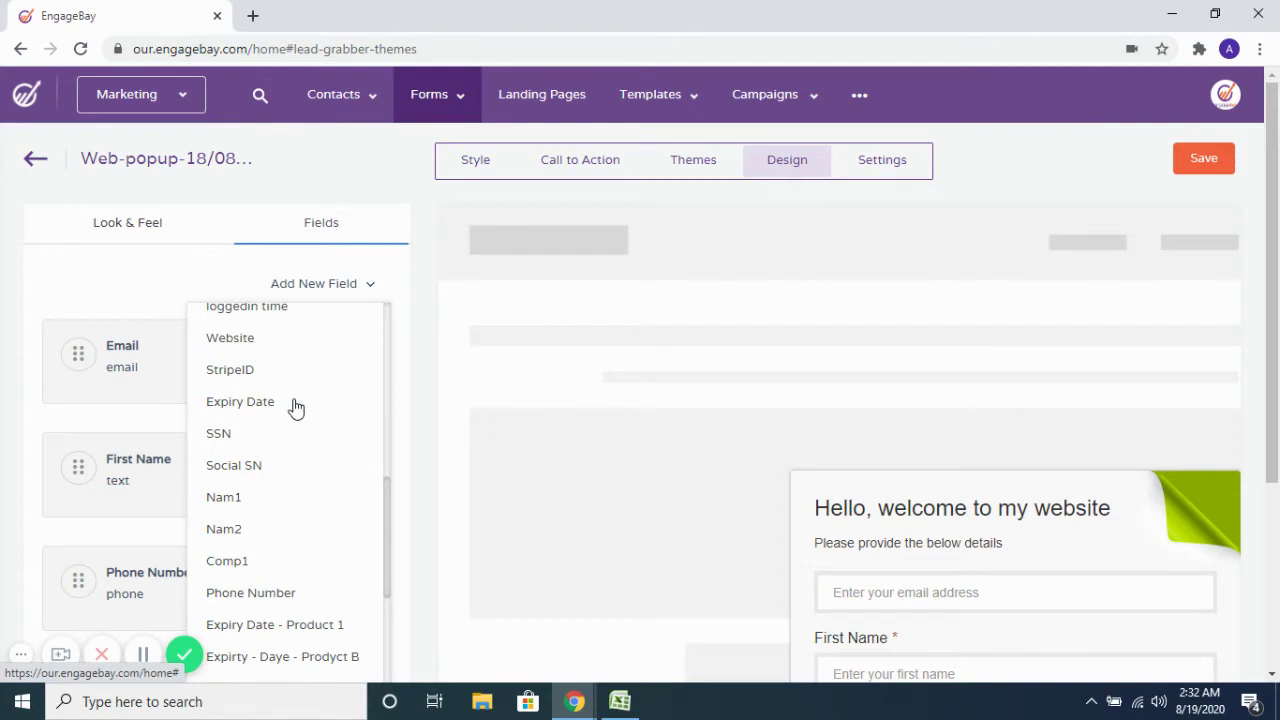
scroll(296, 407, down, 3)
scroll(296, 407, down, 2)
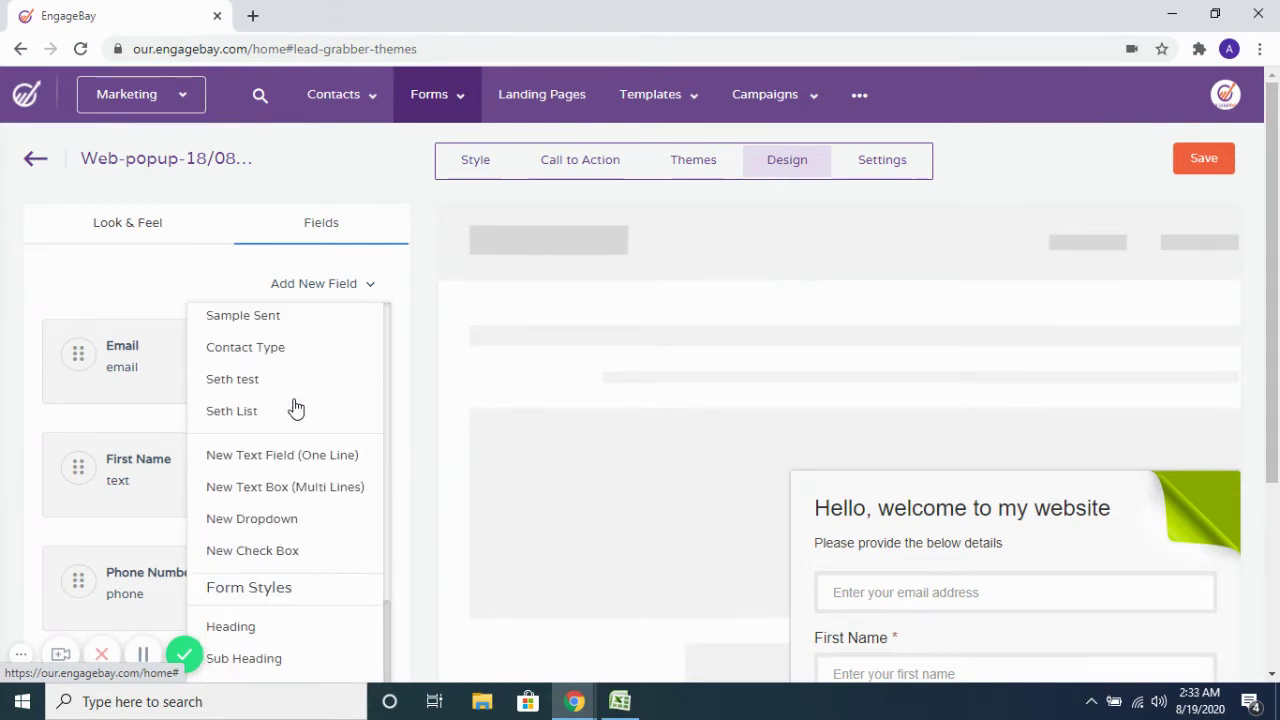
scroll(296, 407, down, 2)
scroll(277, 471, down, 2)
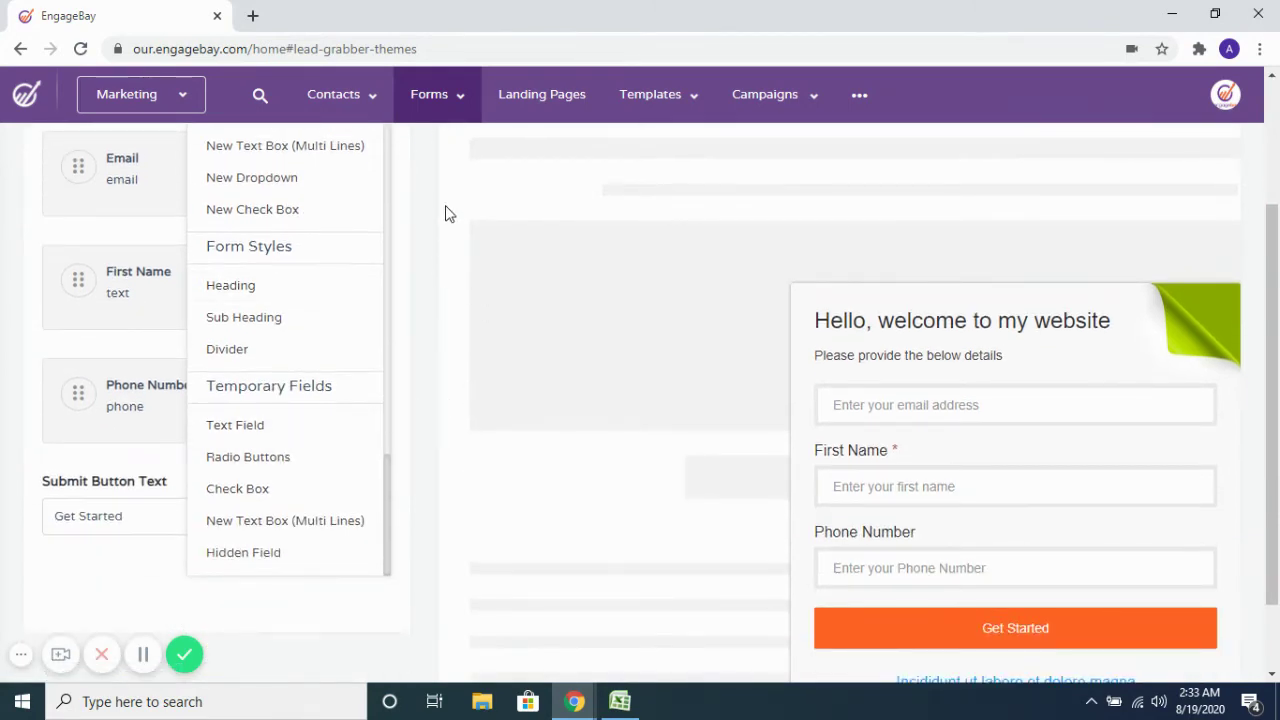
scroll(457, 214, up, 2)
click(242, 262)
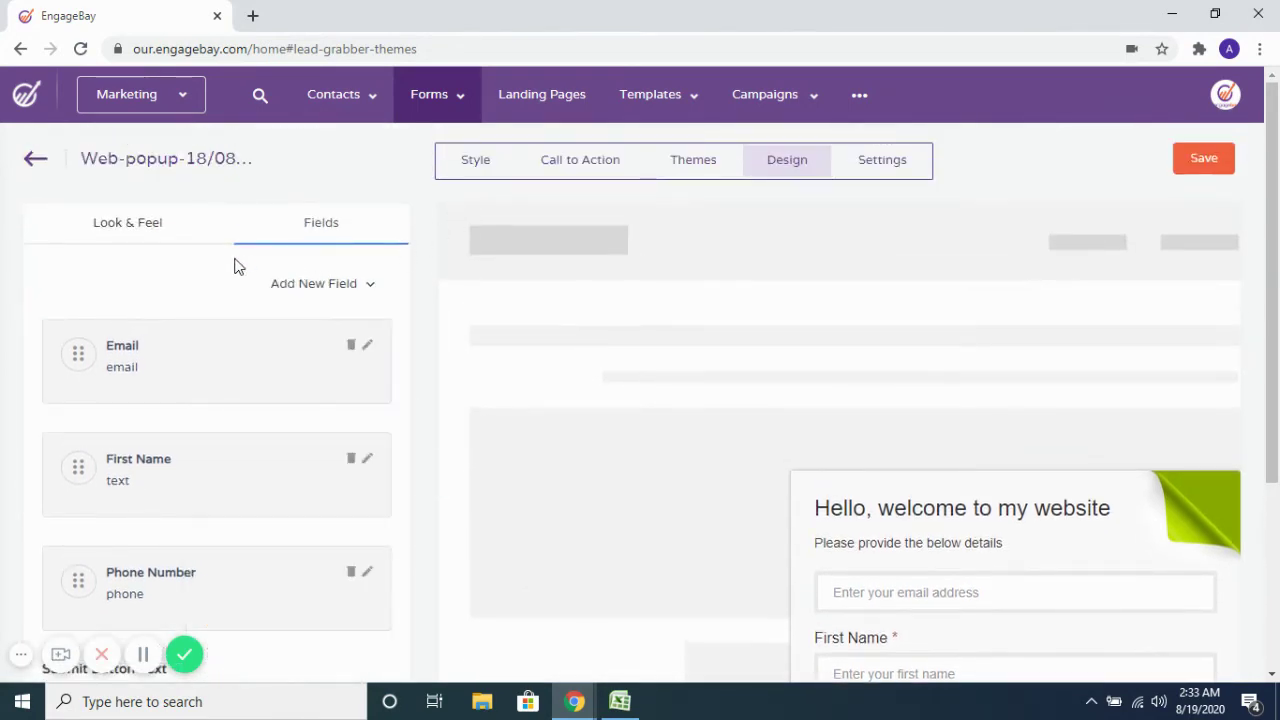
Step: In display settings, try an exact-URL match, then revert the Page URL condition to contains
click(866, 168)
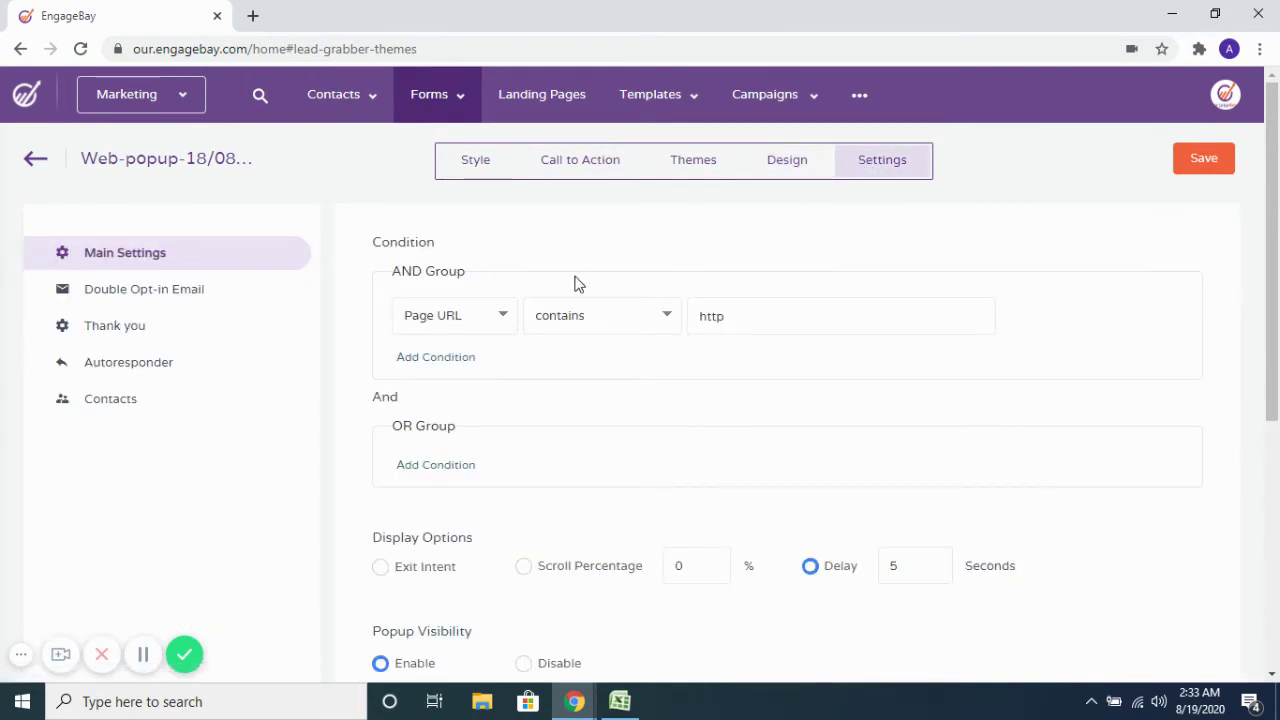
click(566, 318)
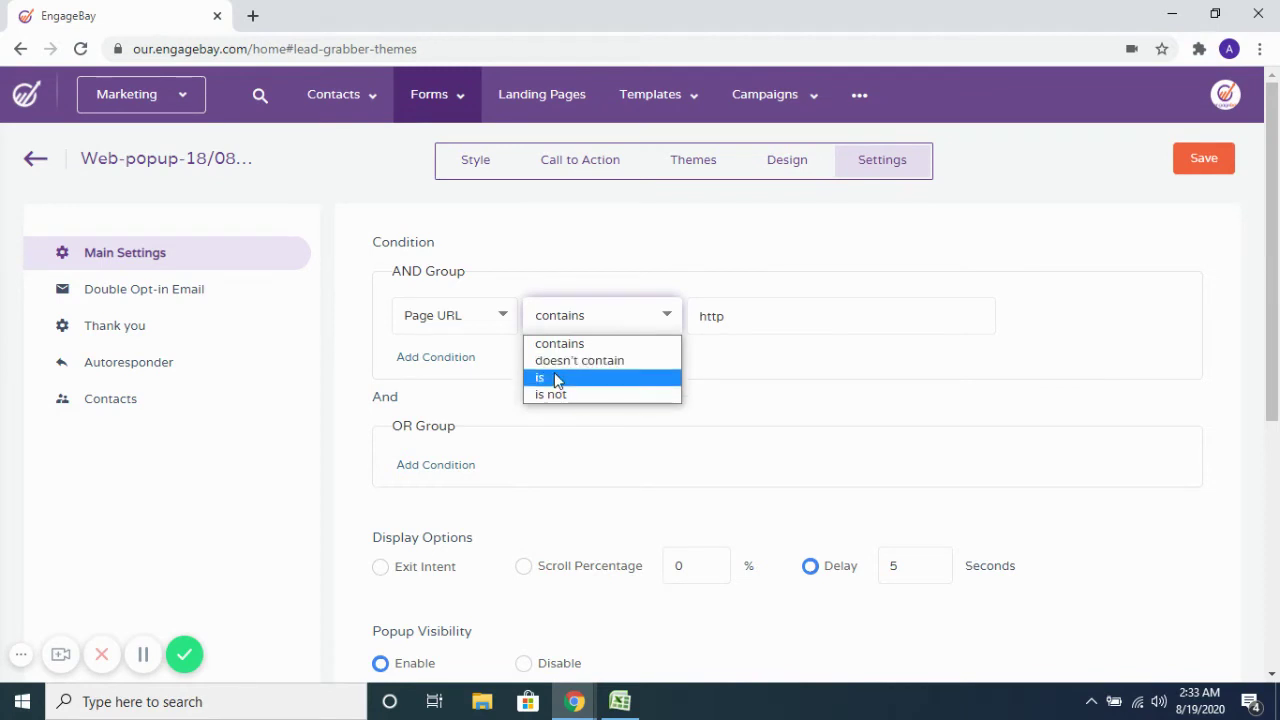
click(557, 381)
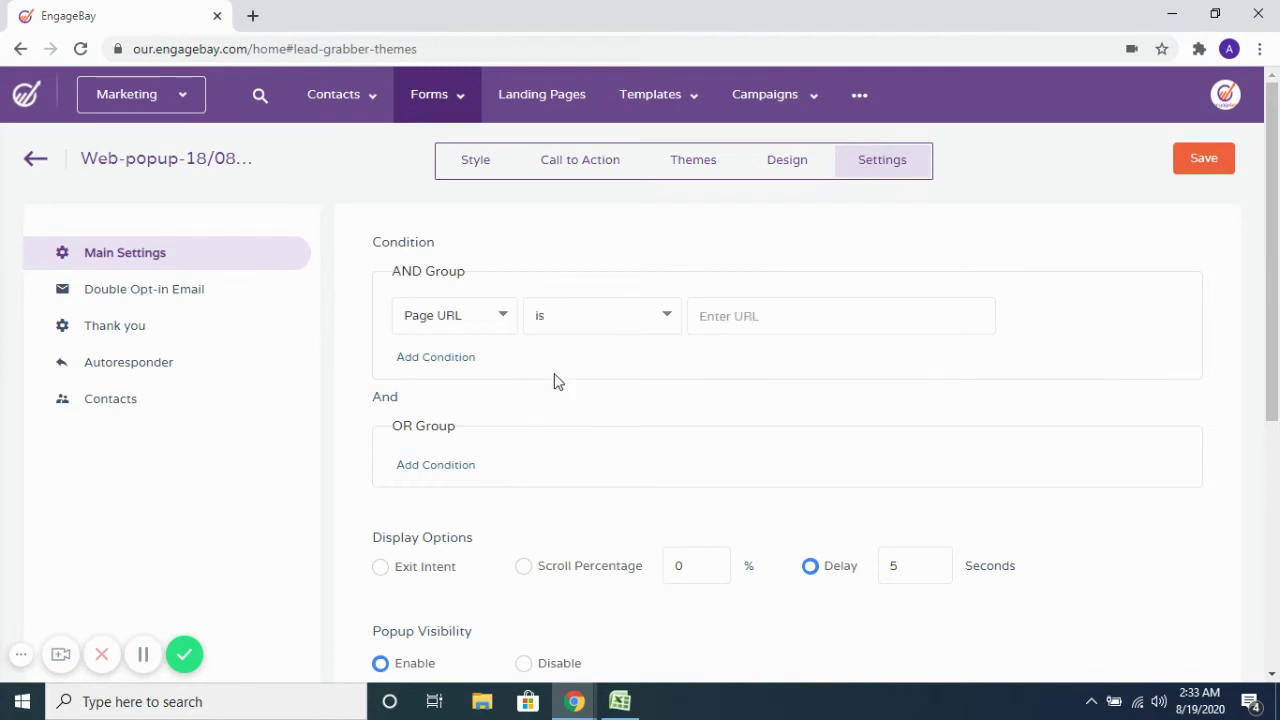
click(764, 317)
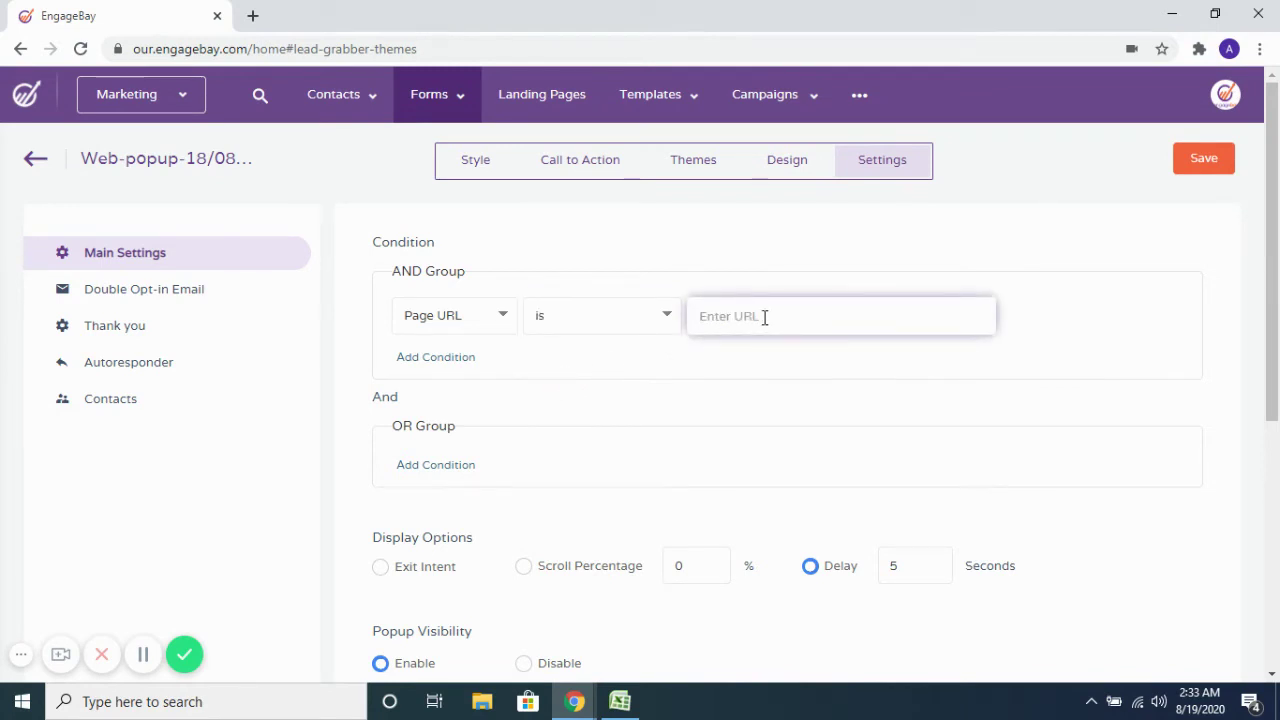
click(590, 317)
click(576, 344)
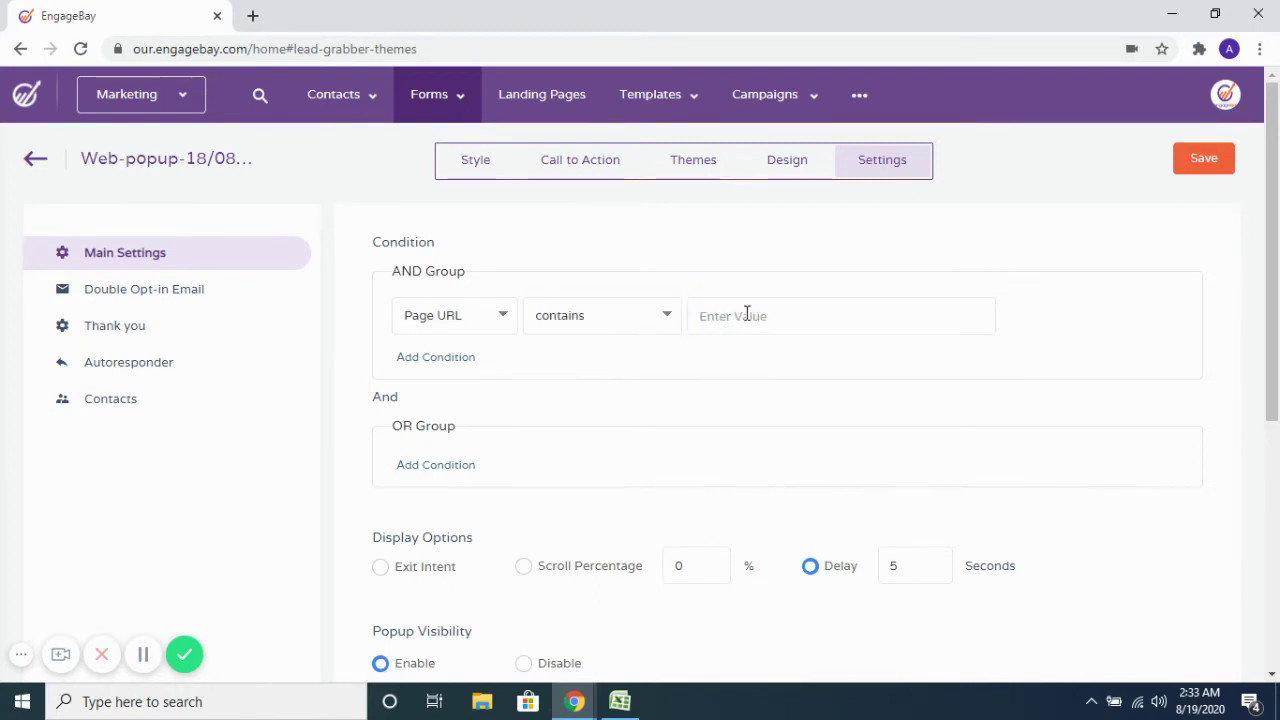
Step: Try a URL value, then set the Page URL condition operator to 'is not'
click(774, 312)
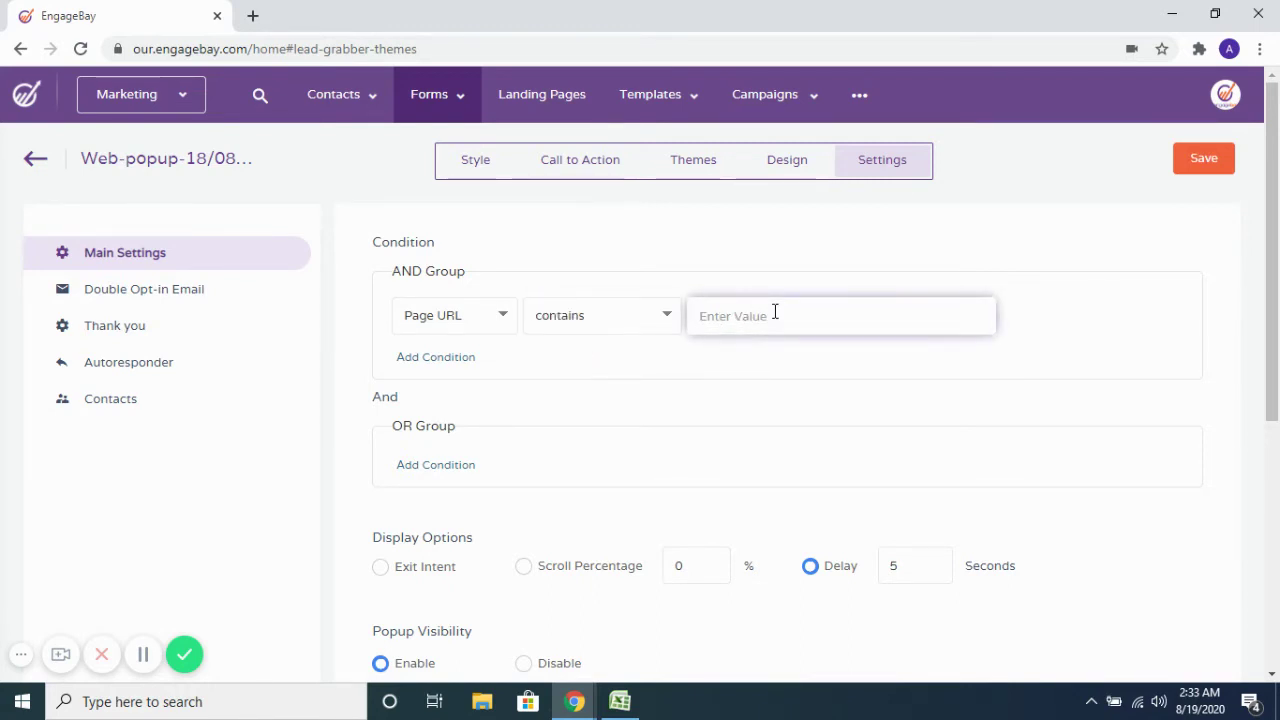
text(bl)
key(BackSpace)
key(BackSpace)
text(pr)
drag(742, 318, 698, 318)
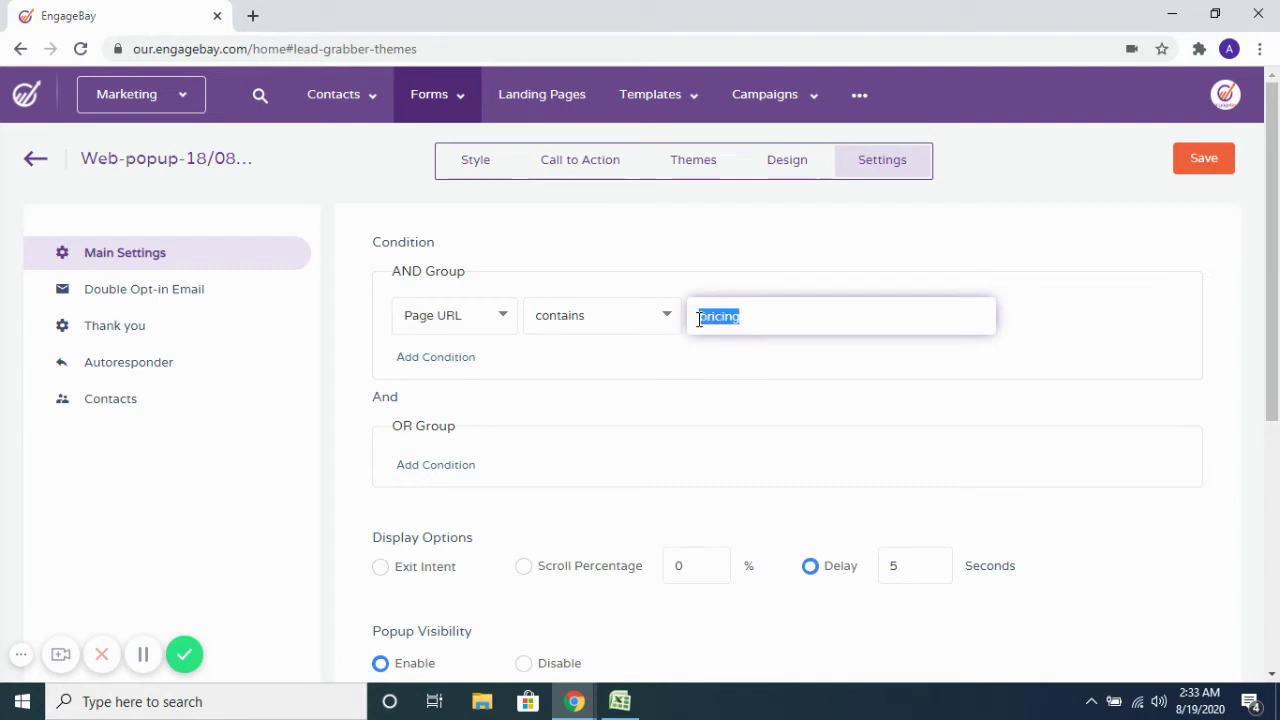
click(582, 322)
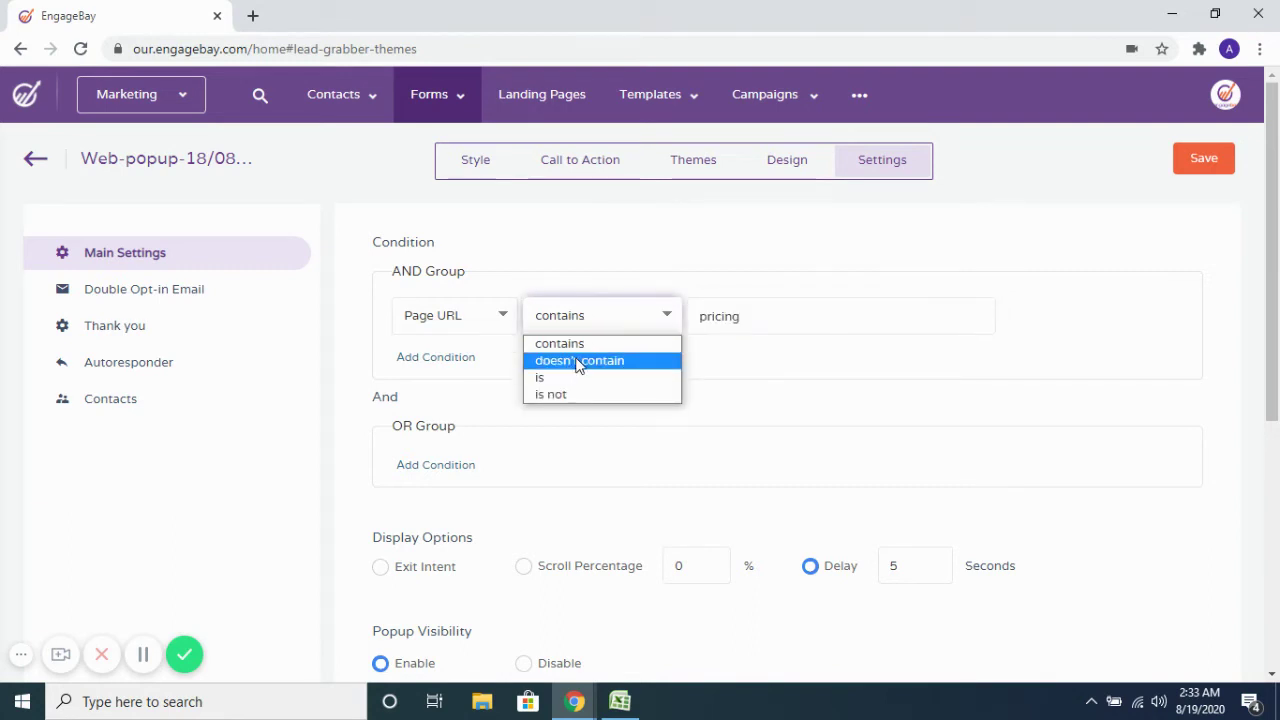
click(578, 362)
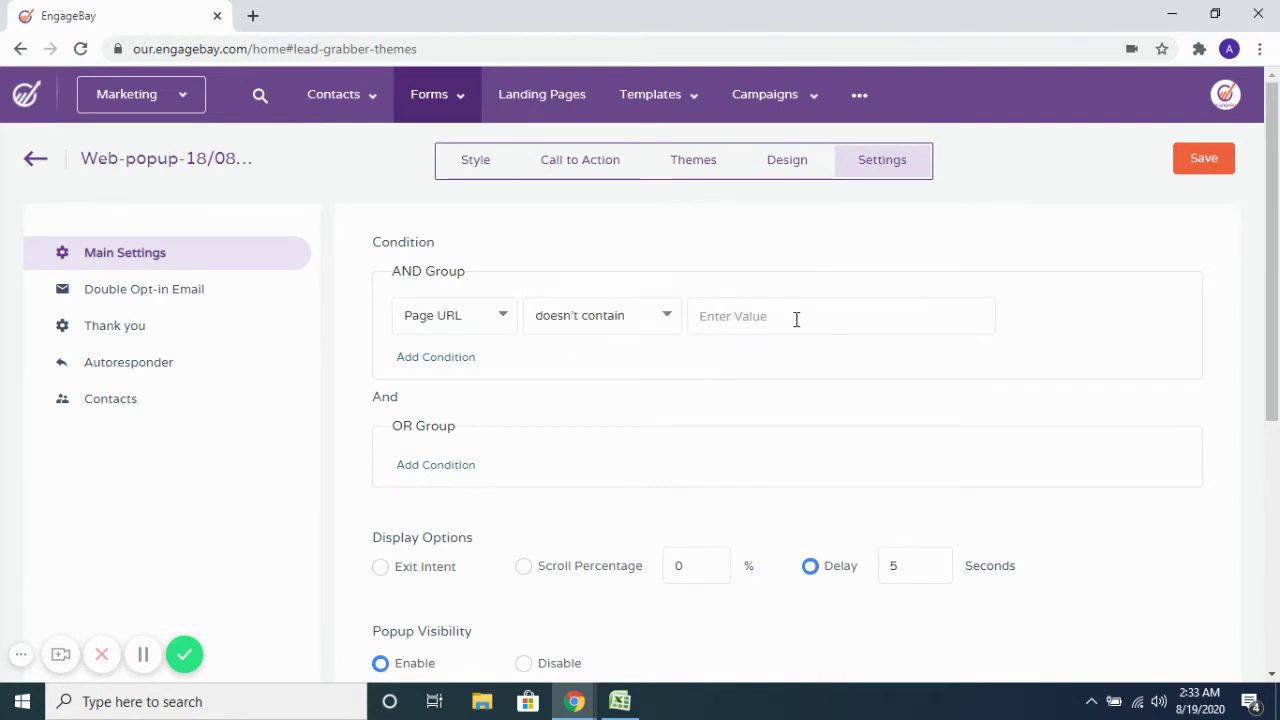
click(614, 322)
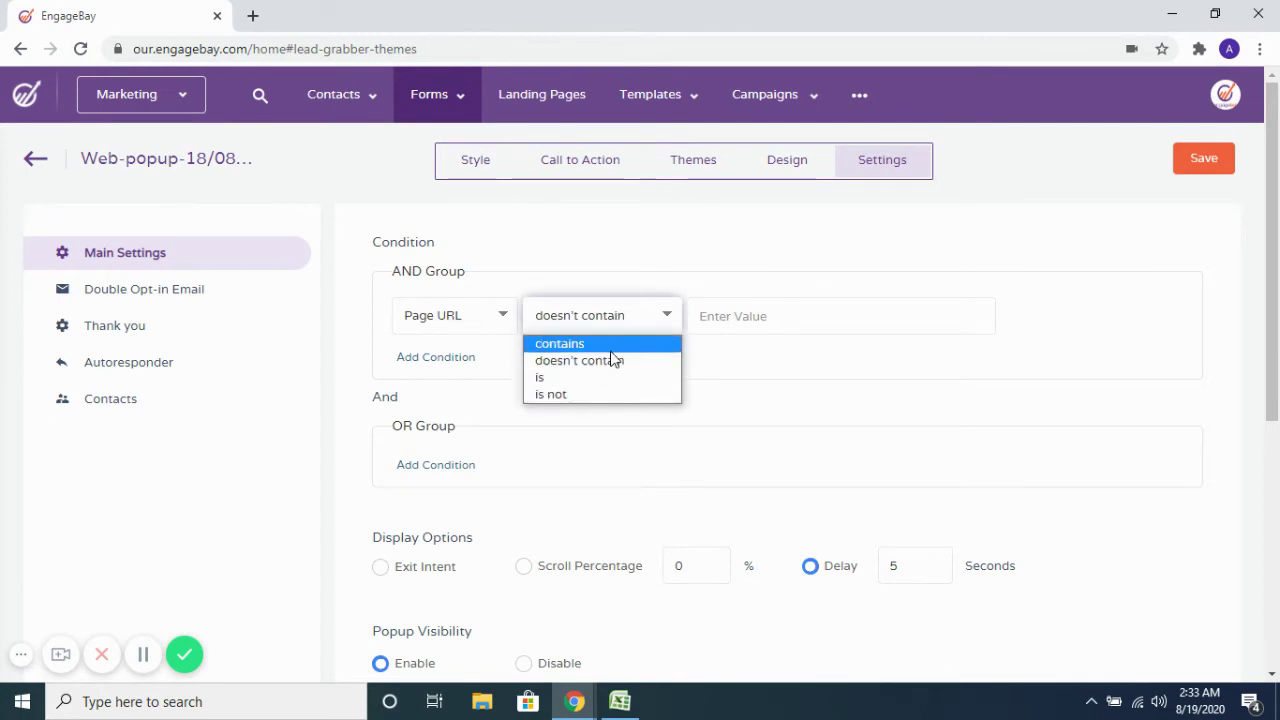
click(557, 396)
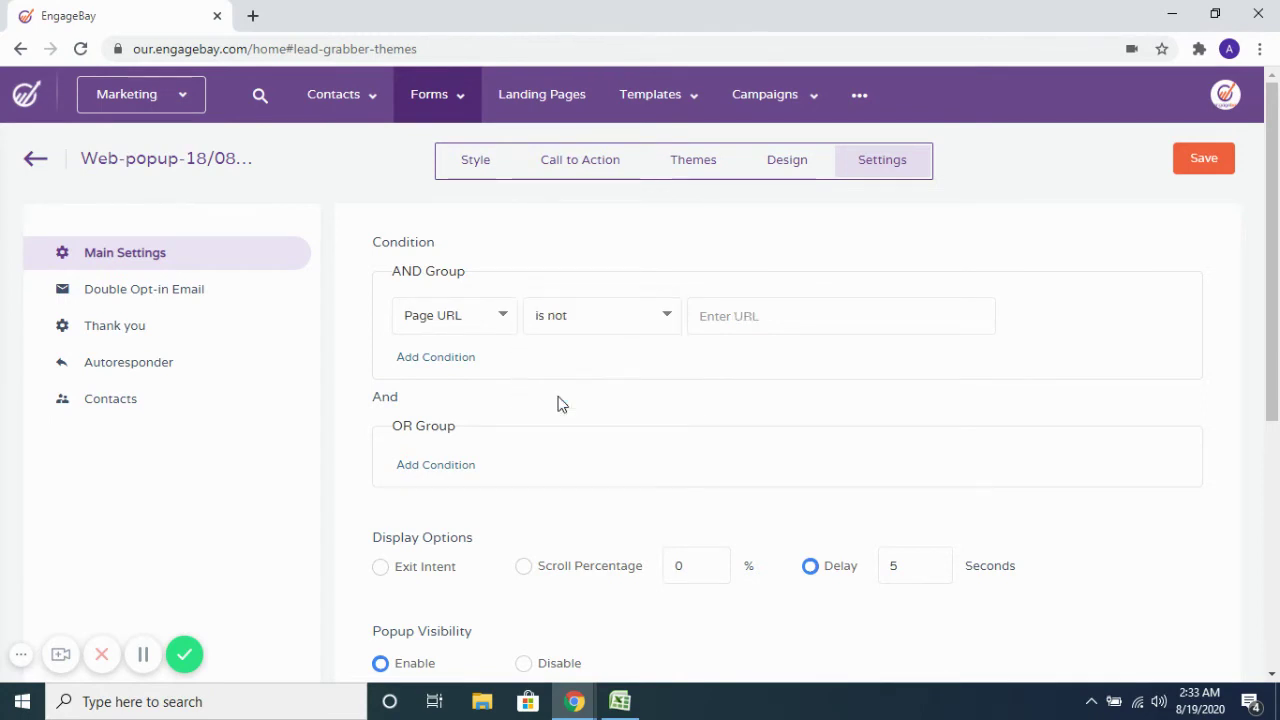
Step: Add a second AND condition and try a Frequency limit on maximum showings
click(721, 317)
click(431, 360)
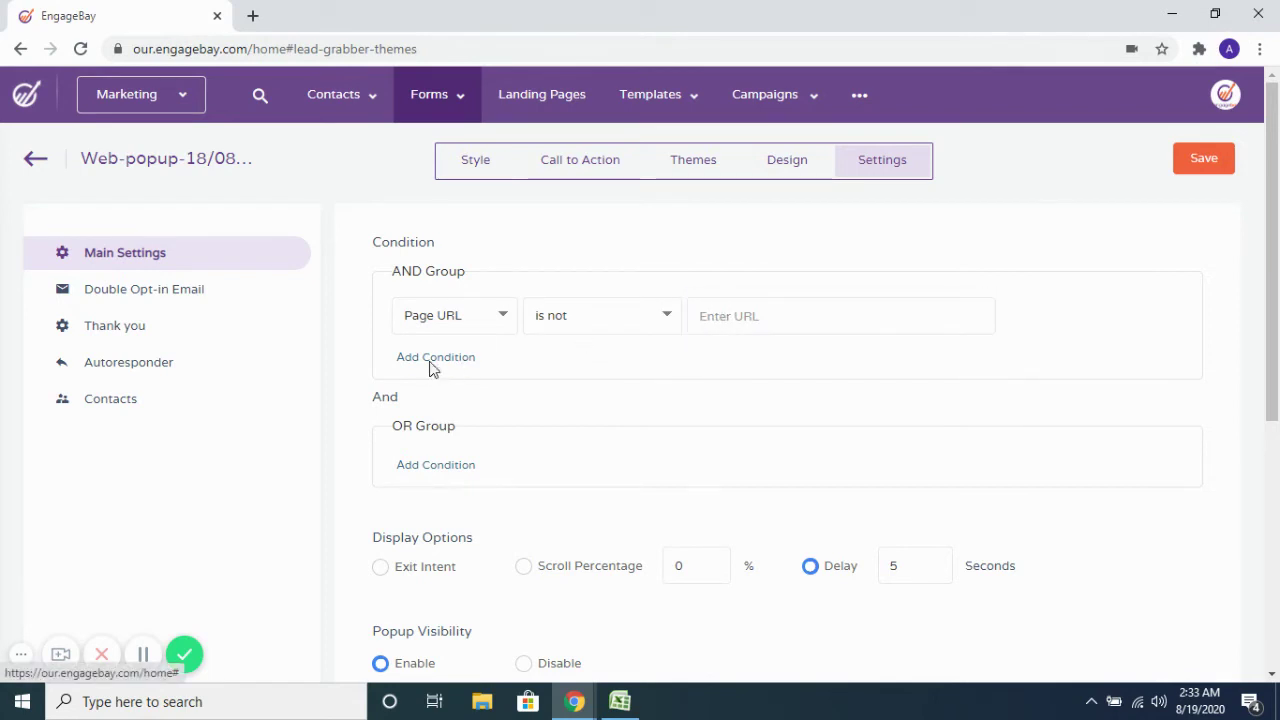
click(463, 370)
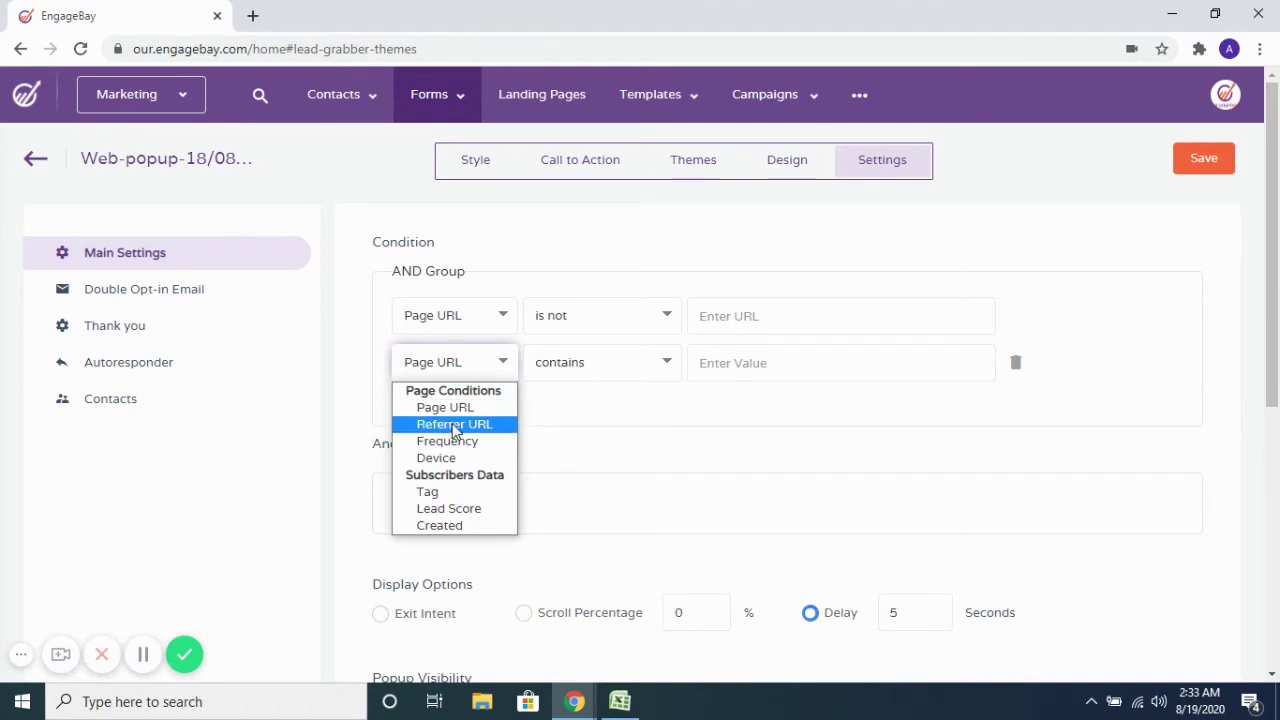
click(448, 443)
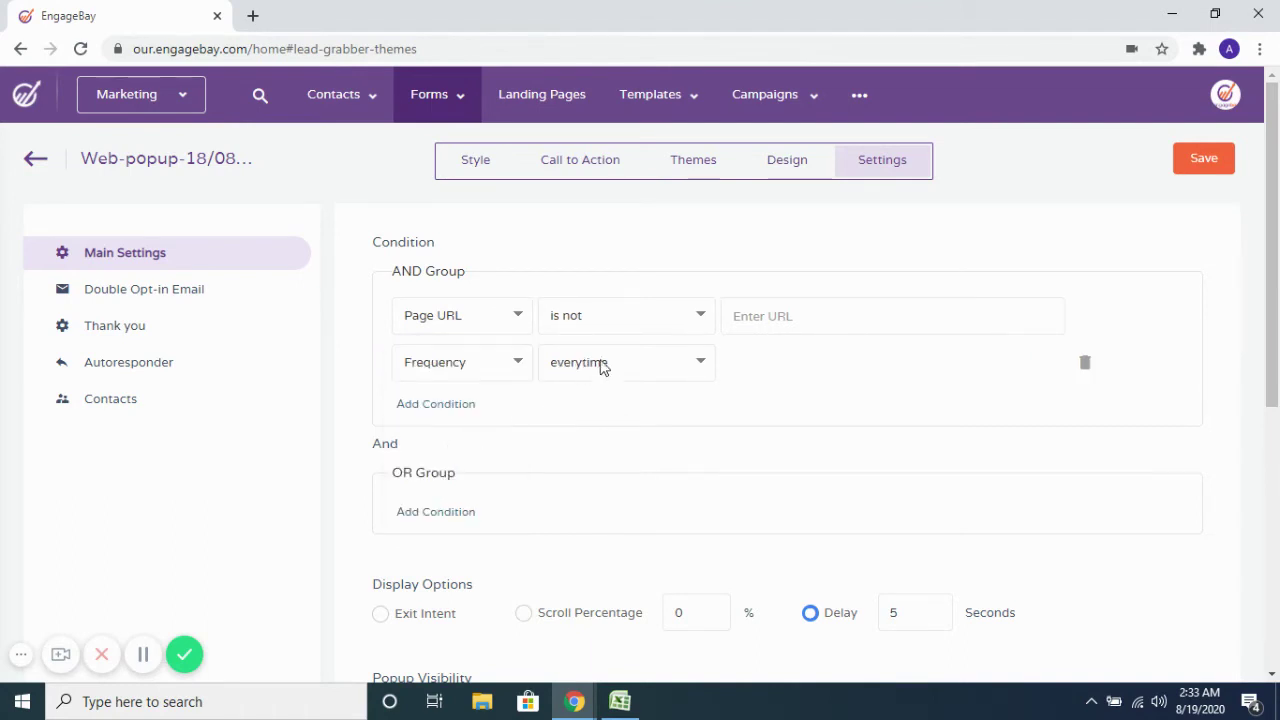
click(610, 363)
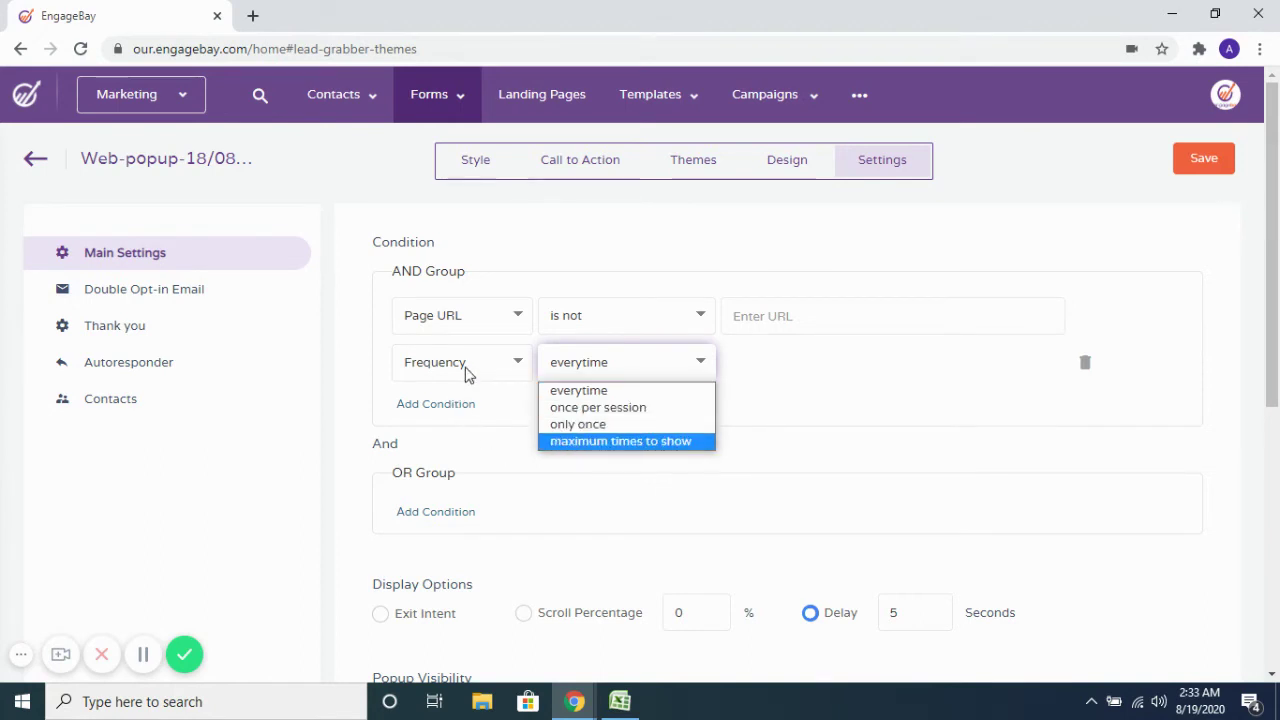
click(605, 442)
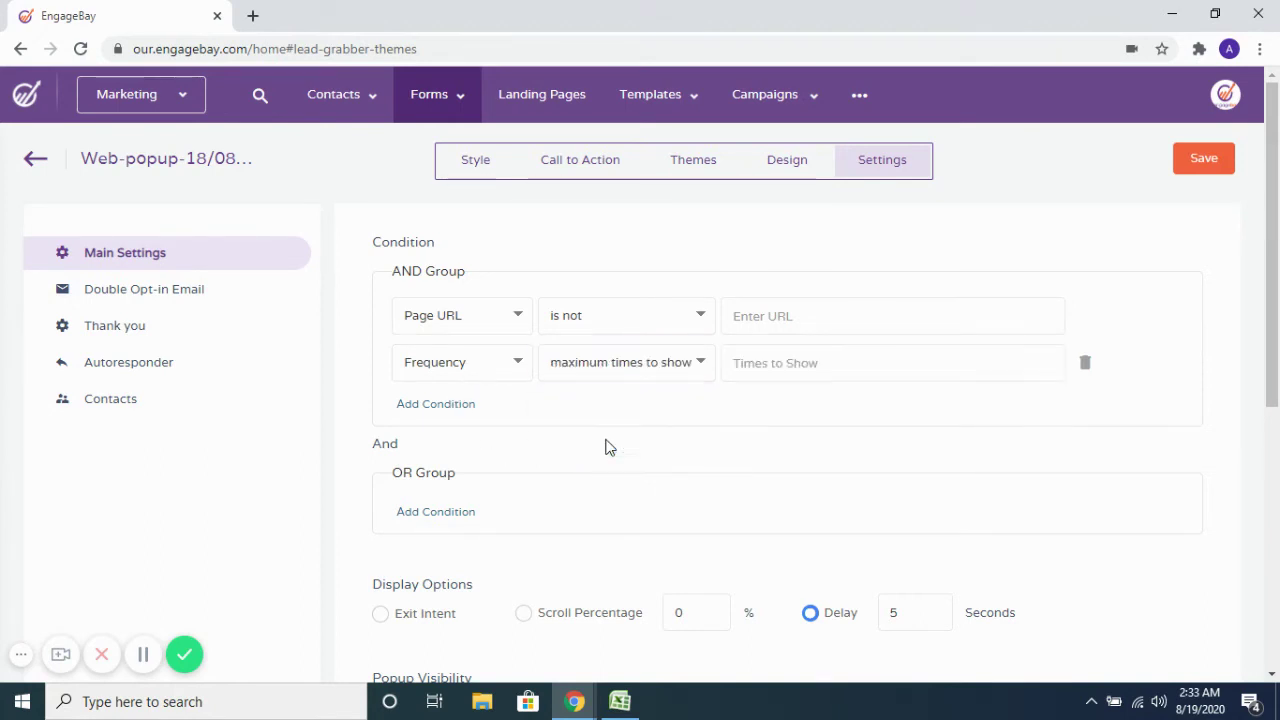
Step: Change the second condition to Device 'is not' Mobile
click(437, 363)
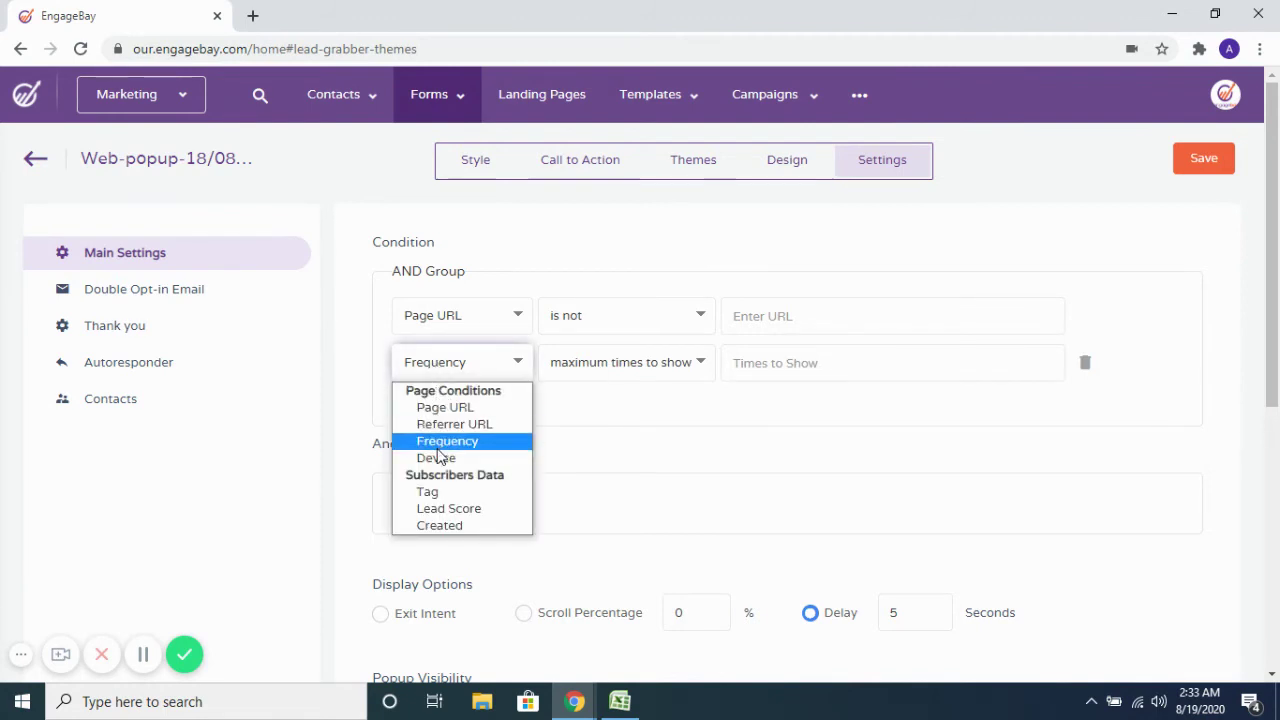
click(437, 458)
click(564, 364)
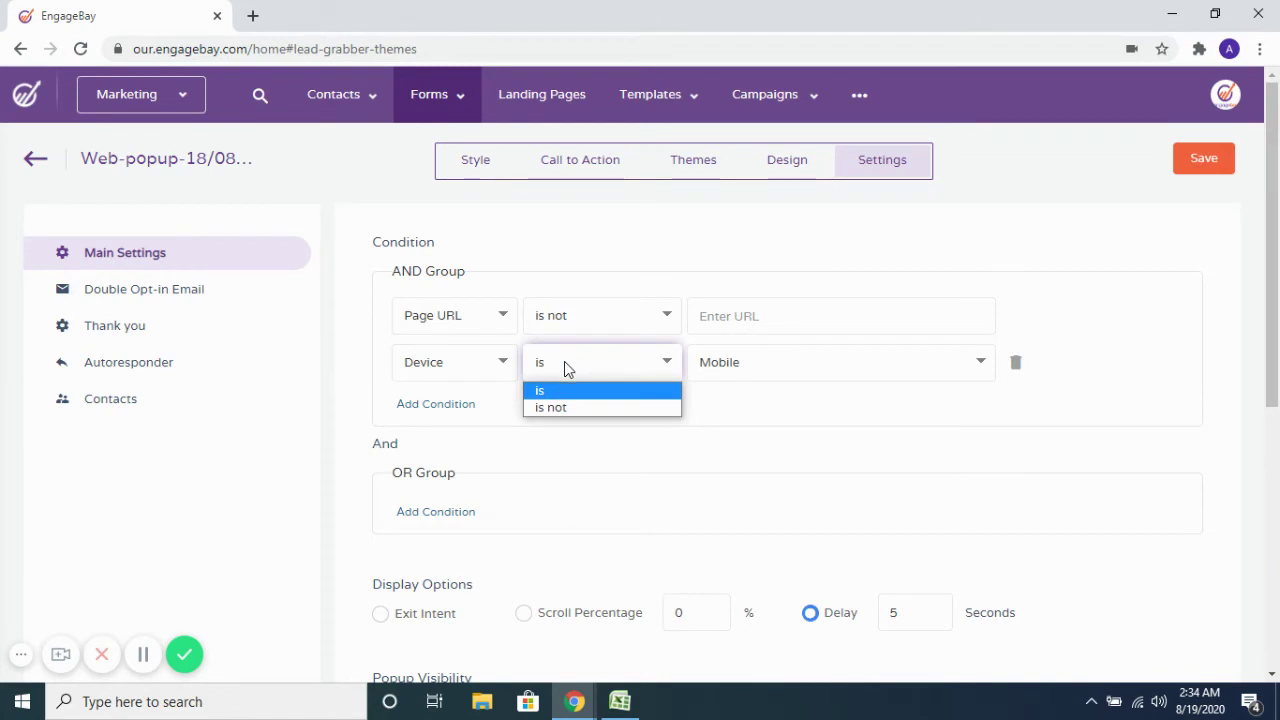
click(563, 407)
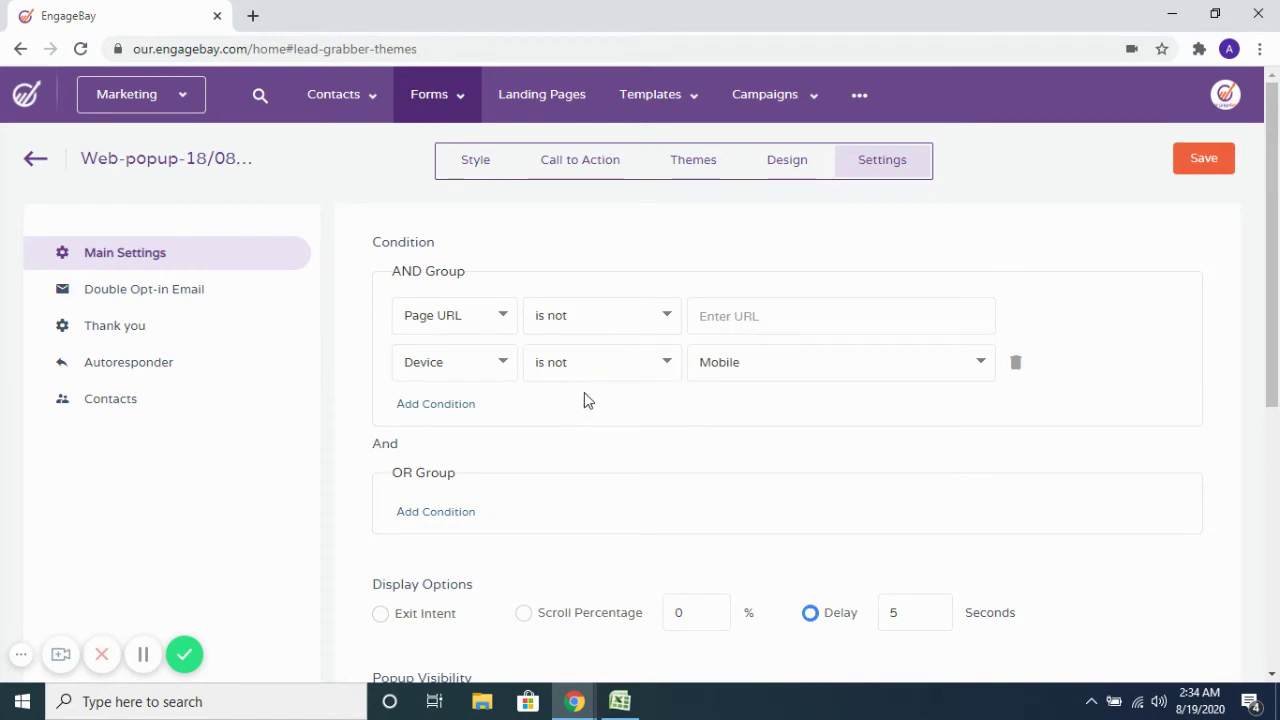
click(442, 365)
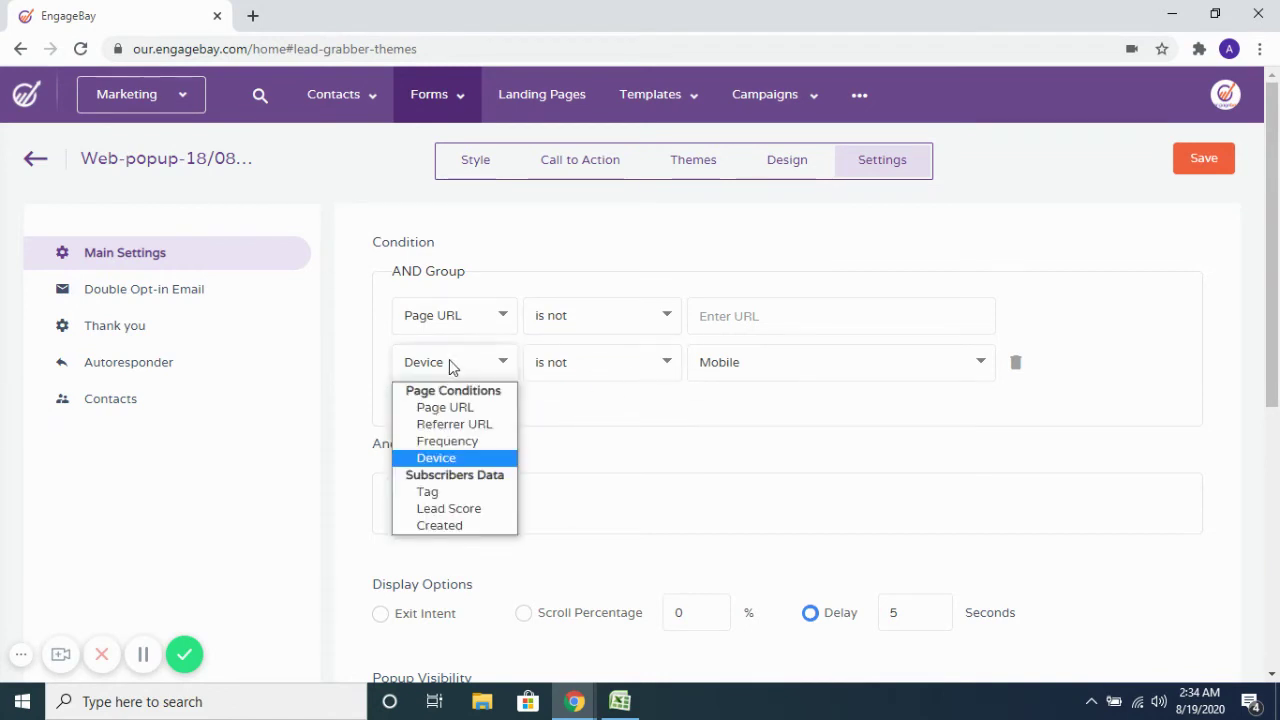
click(577, 437)
scroll(545, 440, down, 1)
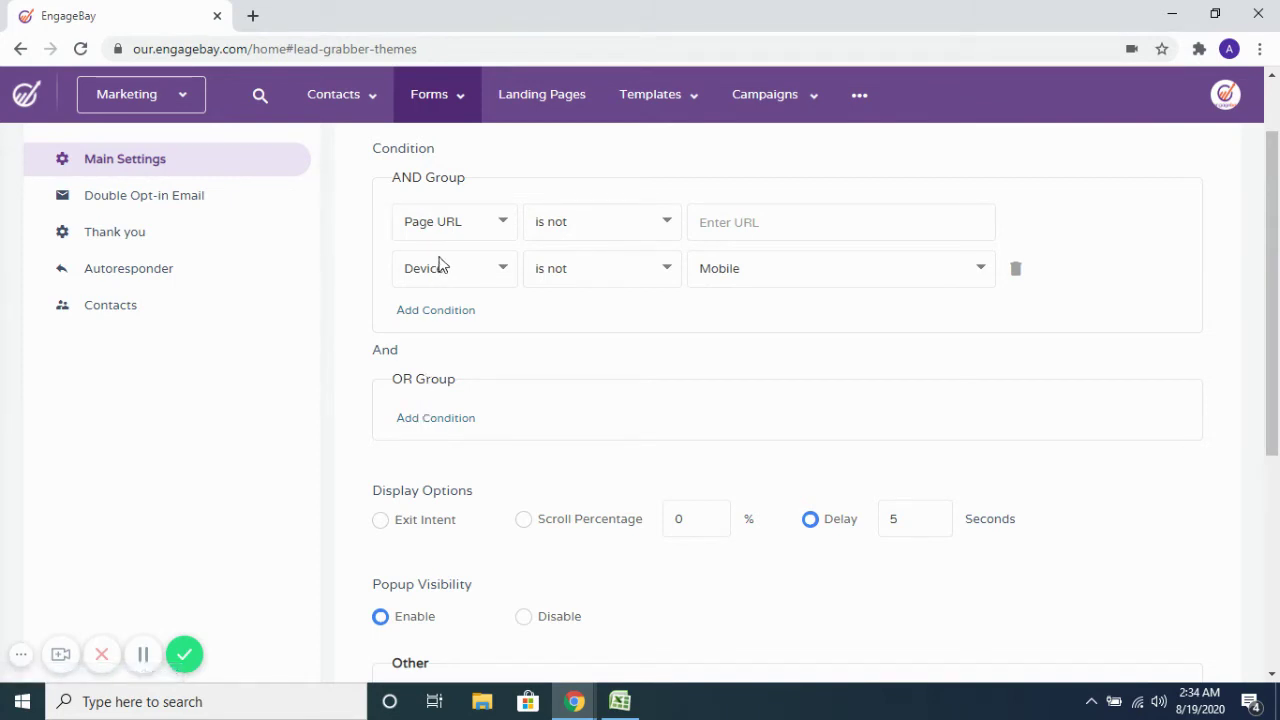
Step: Set scroll percentage to 50, then make a 20-second Delay the display trigger
scroll(557, 406, down, 1)
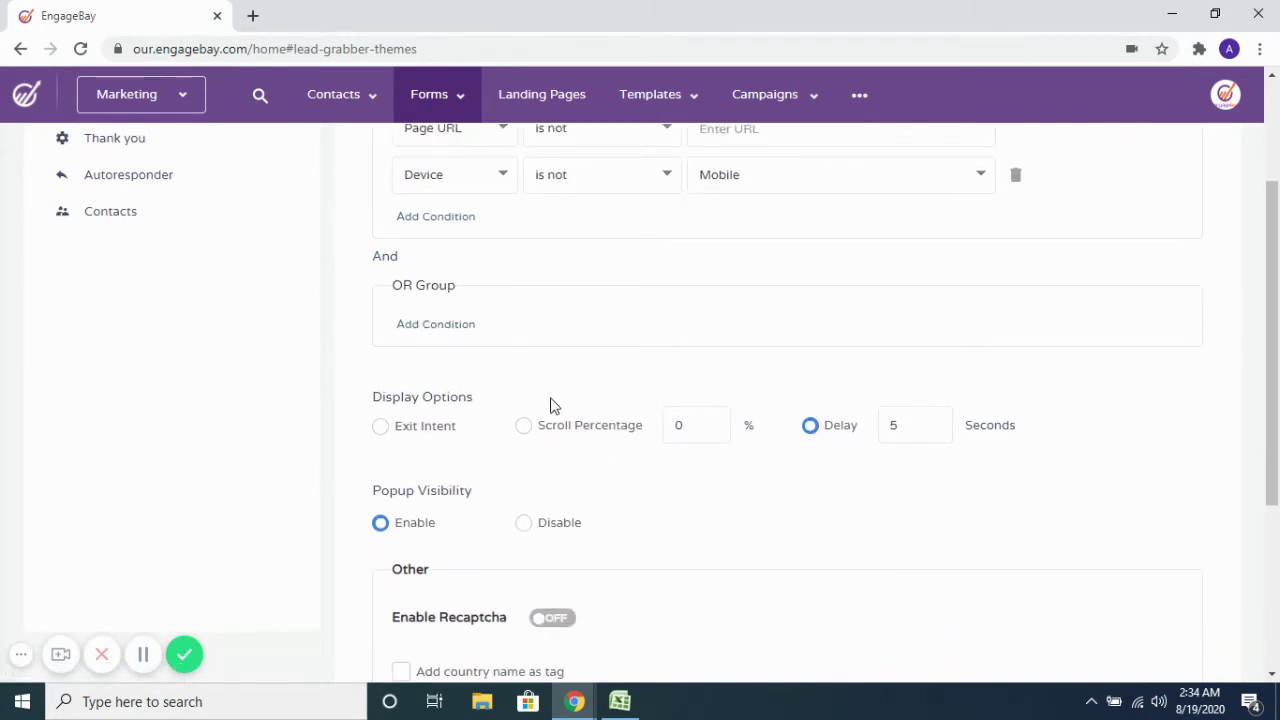
click(380, 428)
click(523, 427)
drag(687, 421, 666, 428)
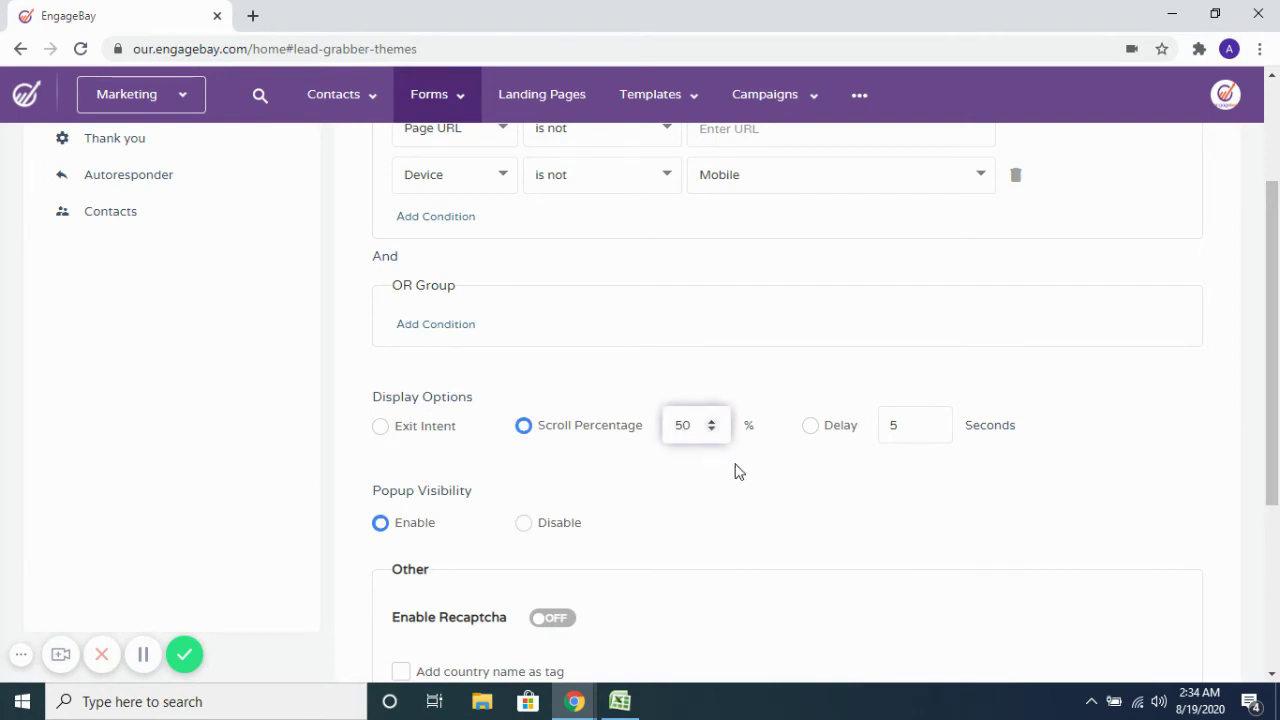
click(811, 427)
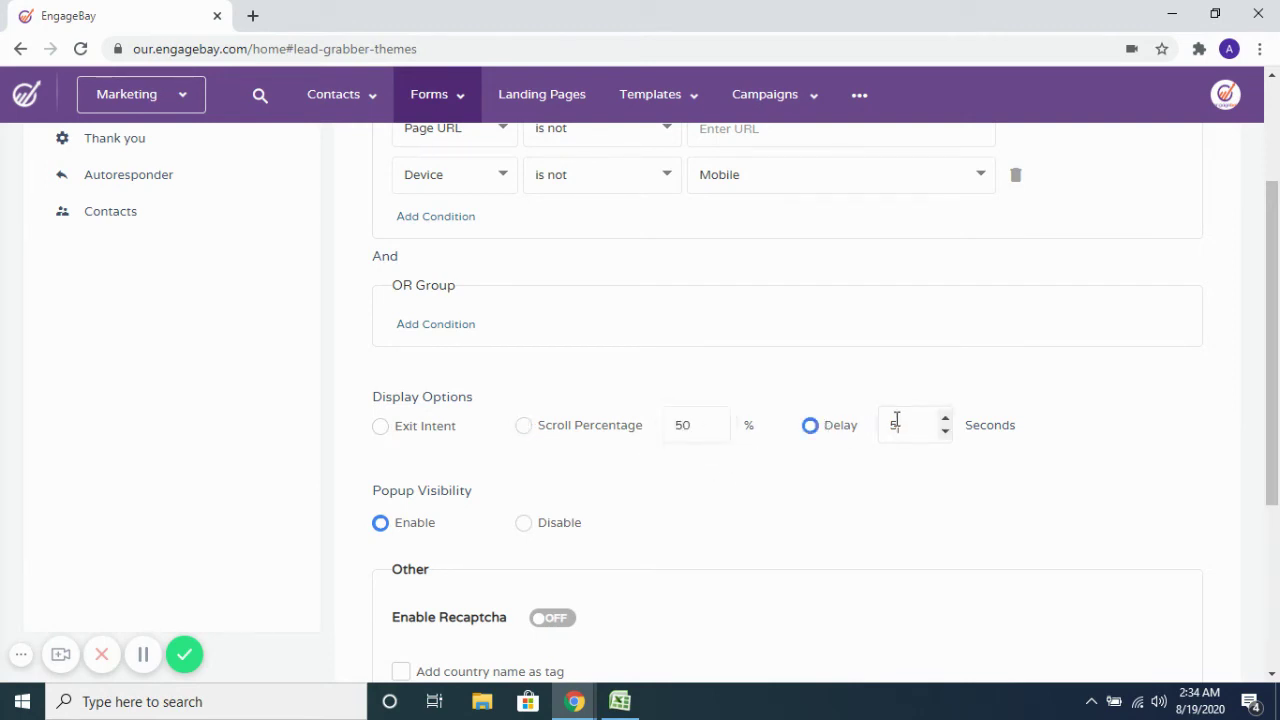
drag(896, 420, 888, 421)
click(783, 489)
scroll(783, 489, down, 2)
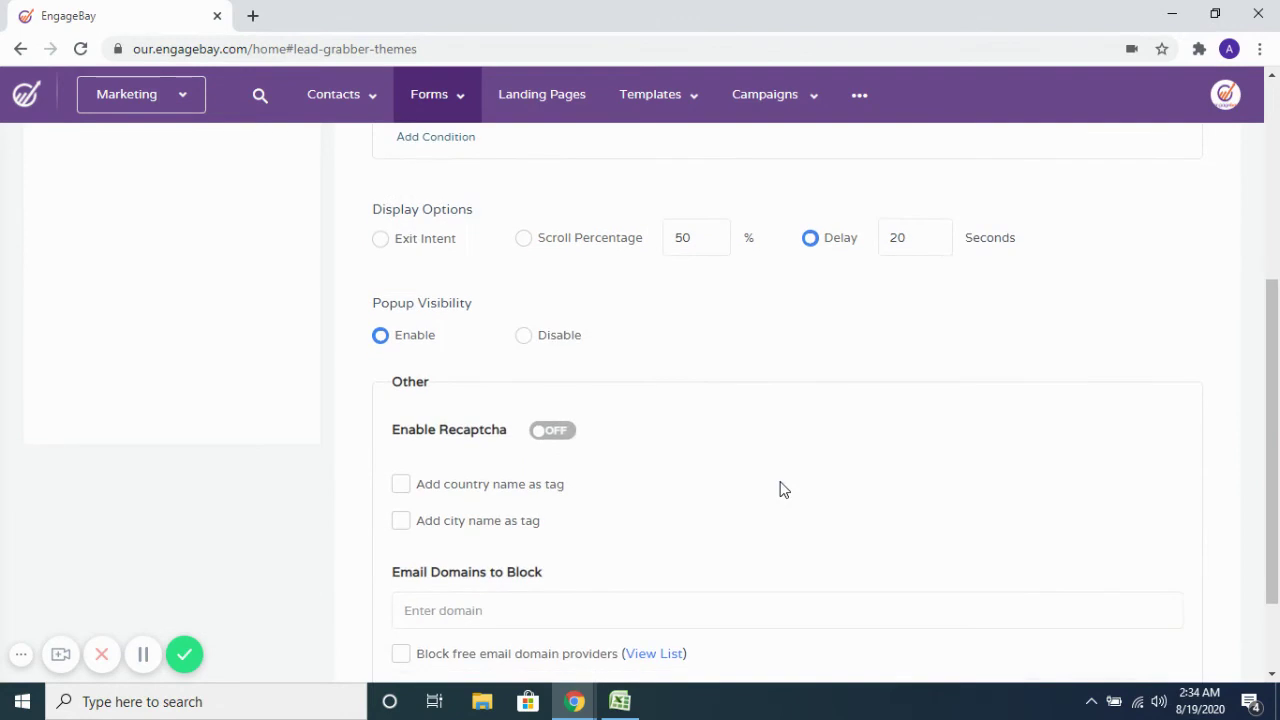
scroll(752, 450, up, 4)
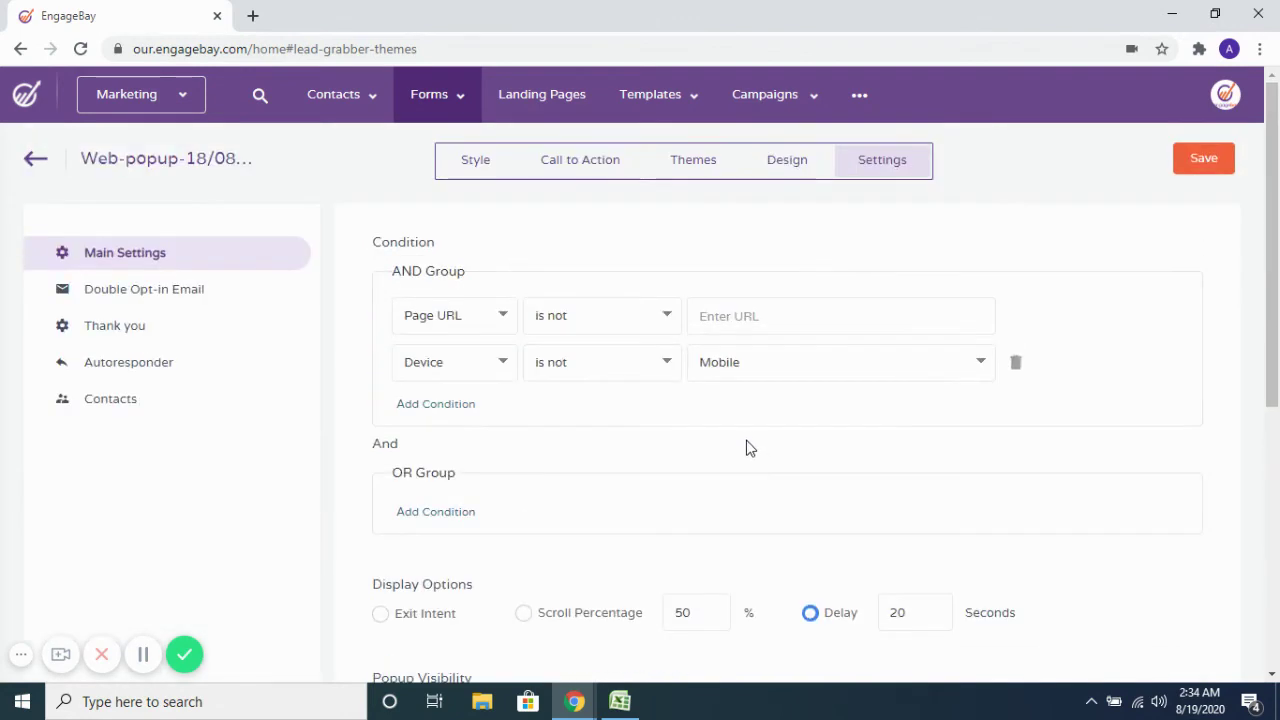
Step: Tick 'Send double opt-in email to confirm new contacts' and review the confirmation message
click(216, 299)
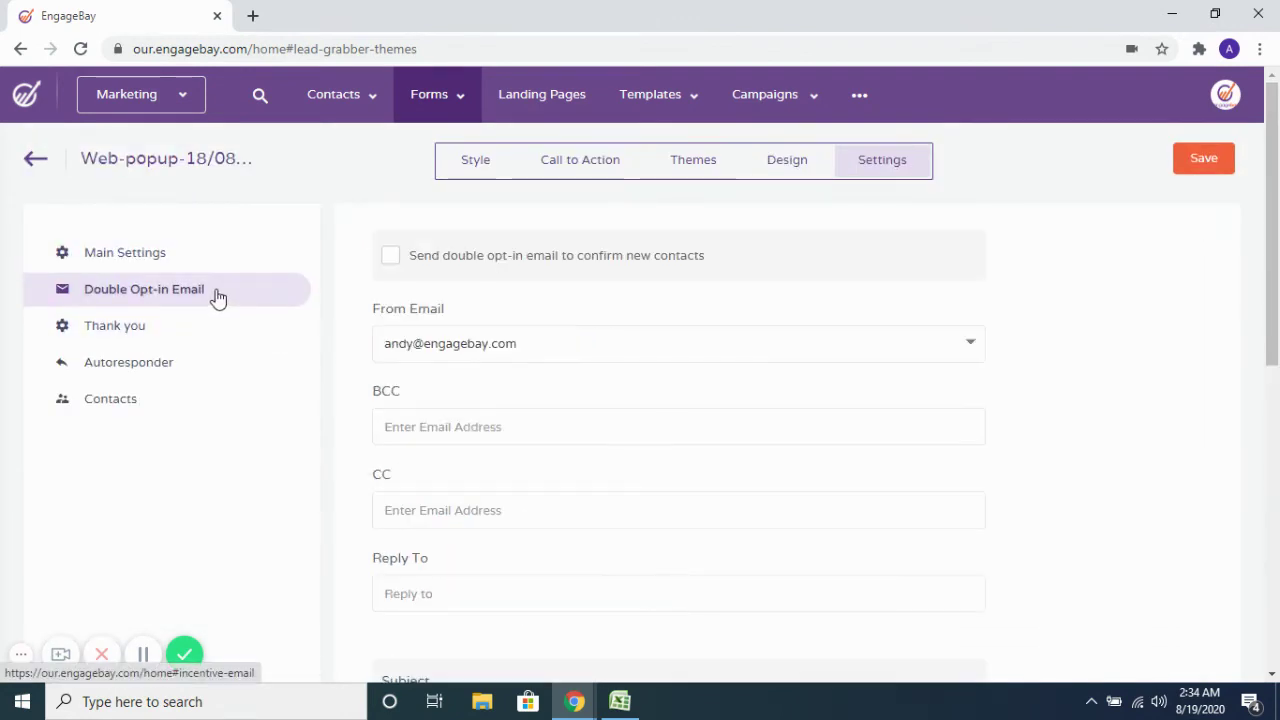
click(391, 257)
scroll(563, 415, down, 5)
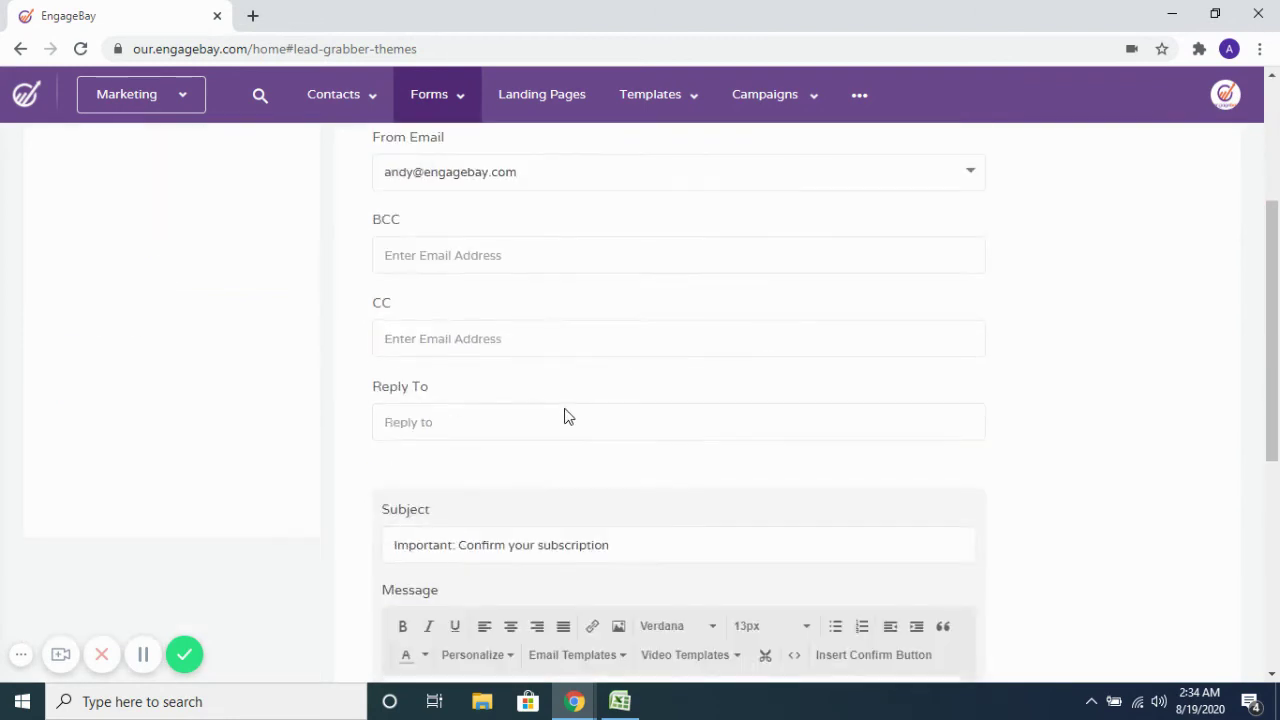
scroll(566, 408, down, 1)
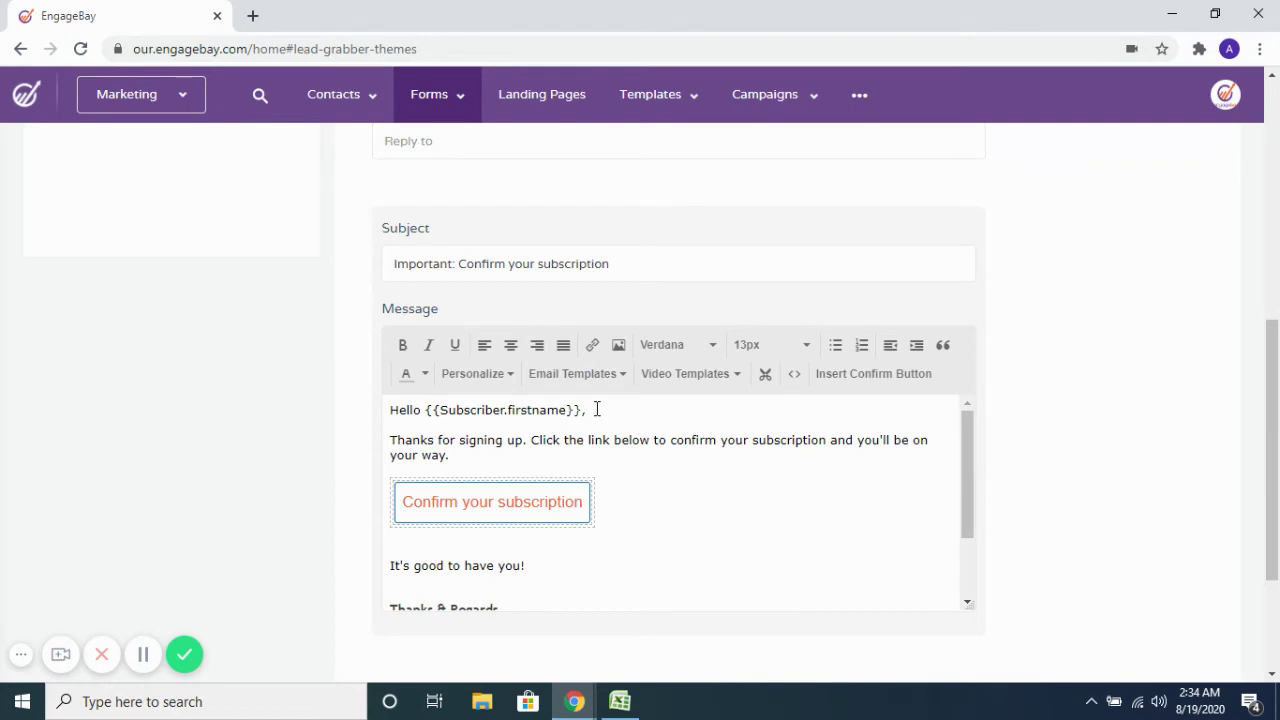
scroll(287, 430, up, 3)
scroll(174, 374, up, 2)
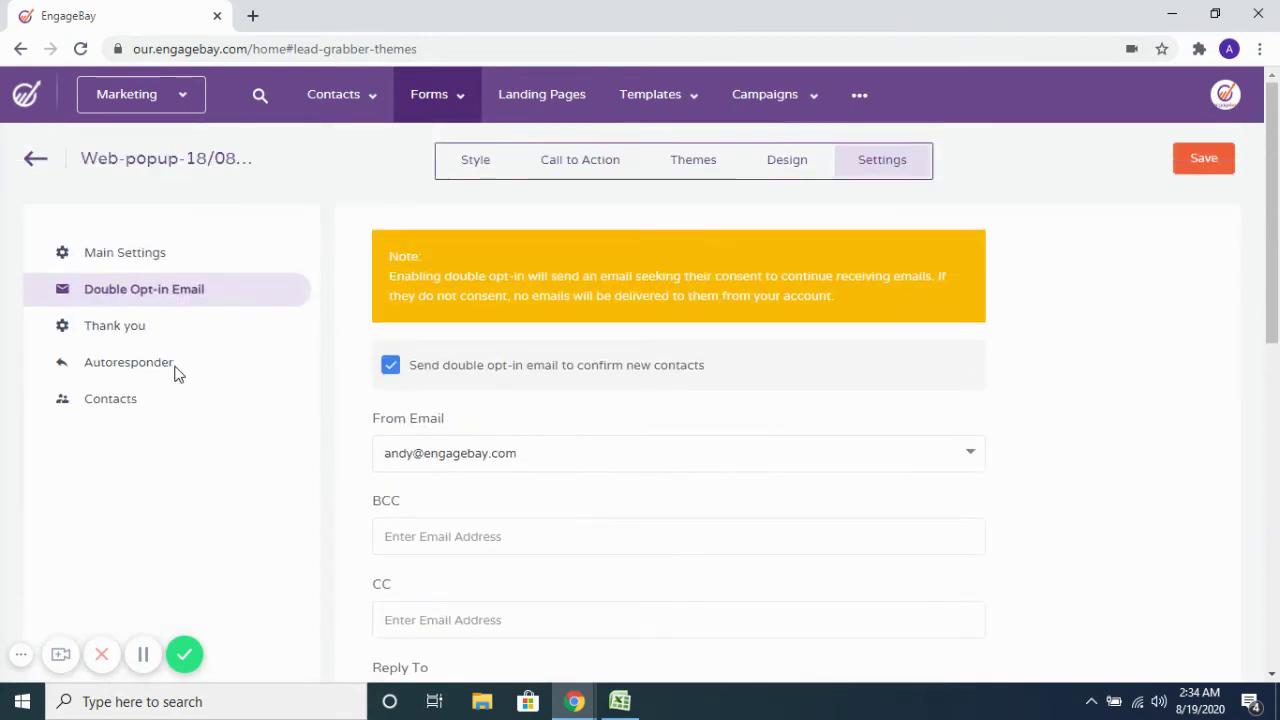
click(143, 330)
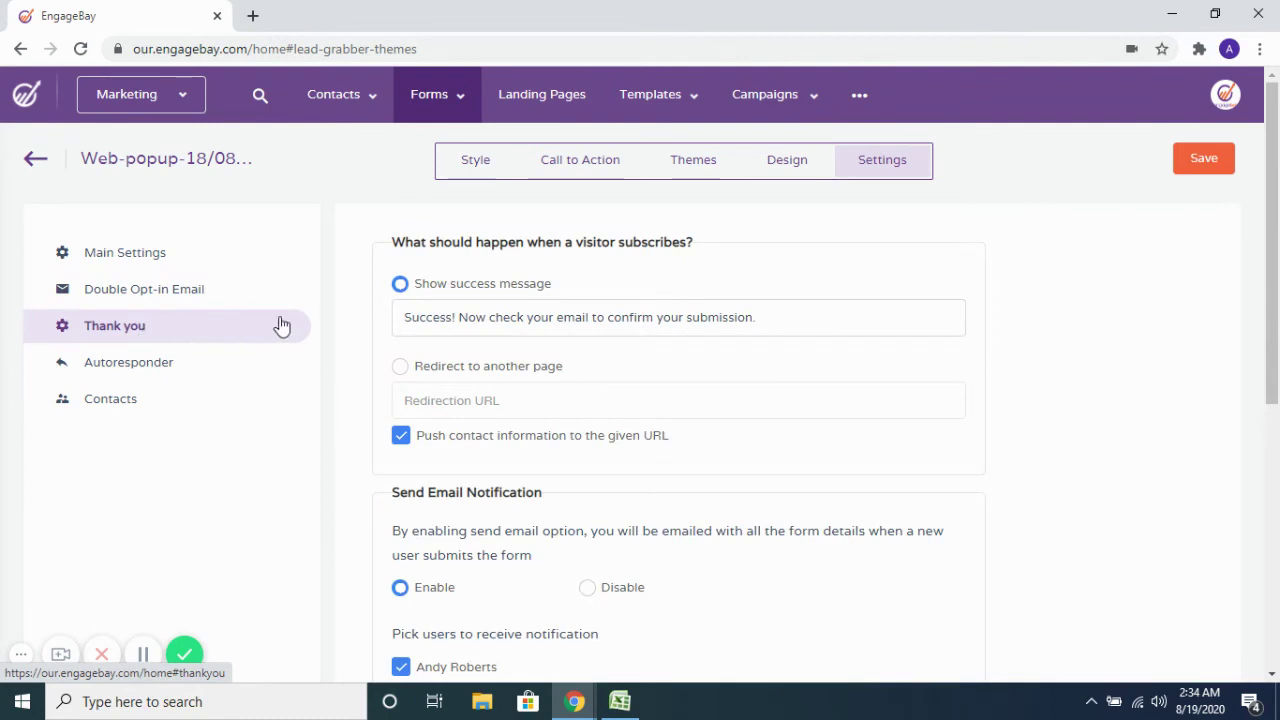
Step: Change the thank-you action from the success message to 'Redirect to another page', leaving the Redirection URL empty
drag(746, 324, 388, 330)
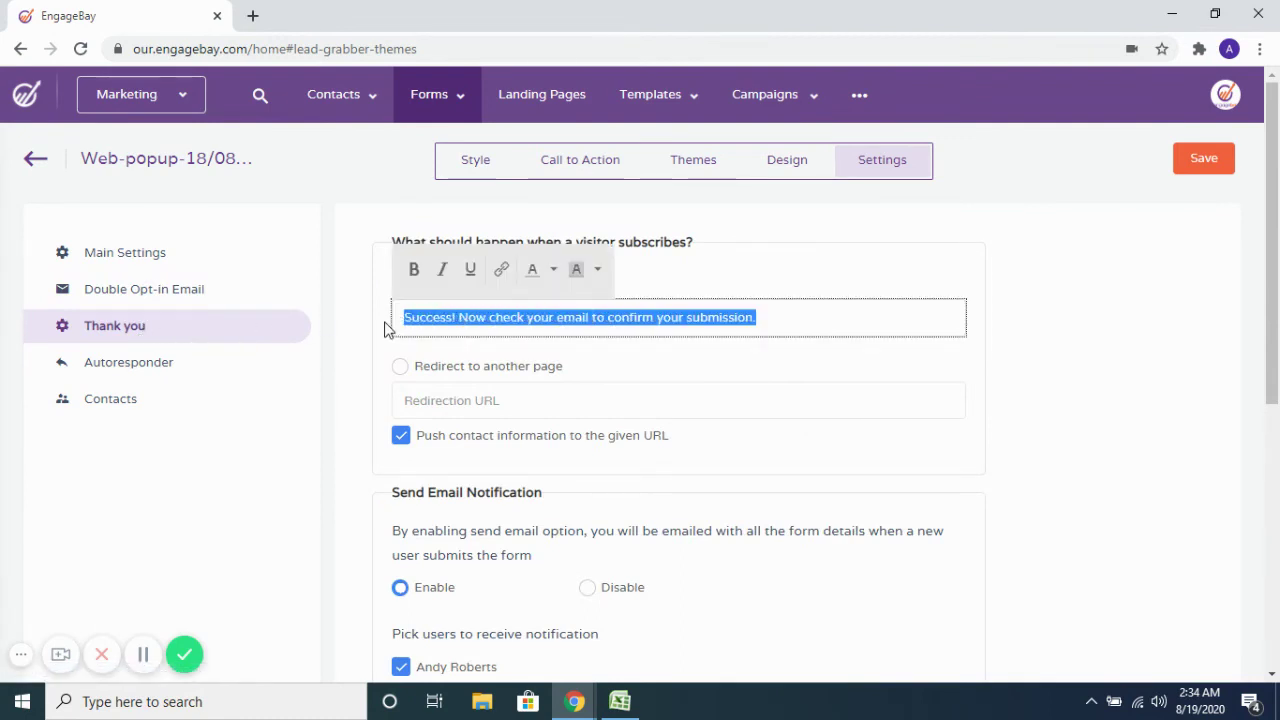
click(356, 222)
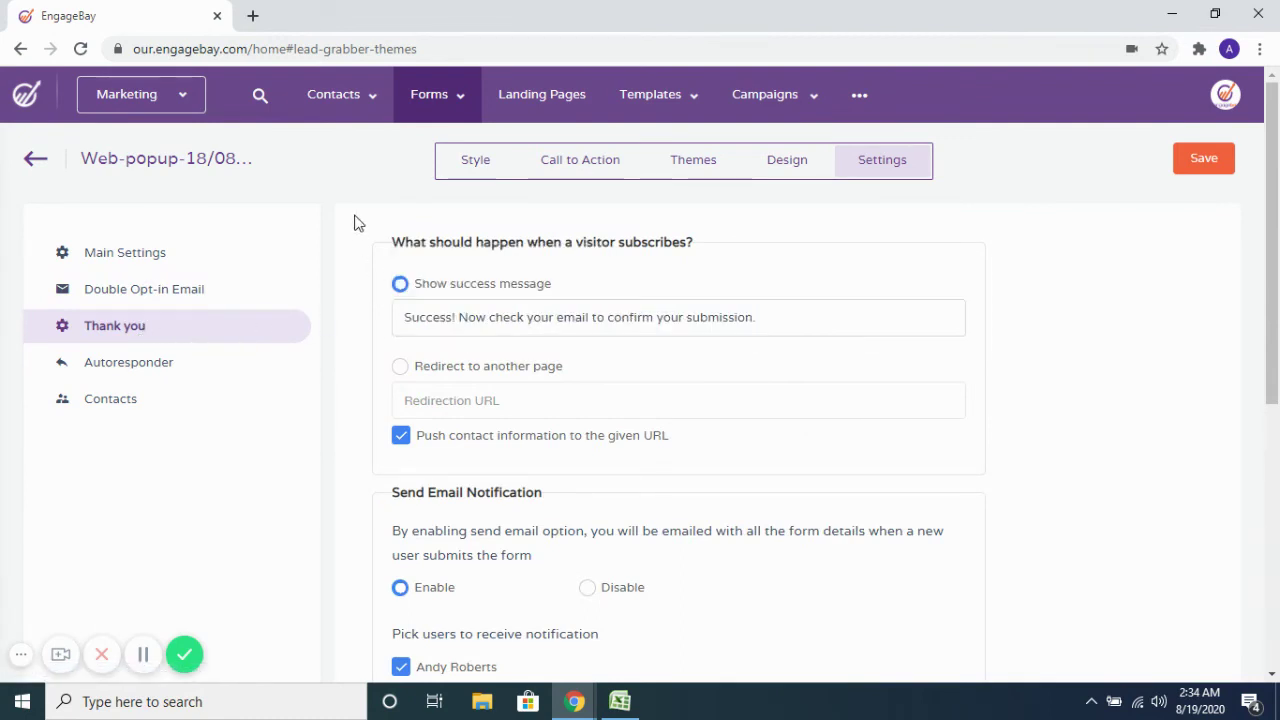
click(399, 368)
click(466, 405)
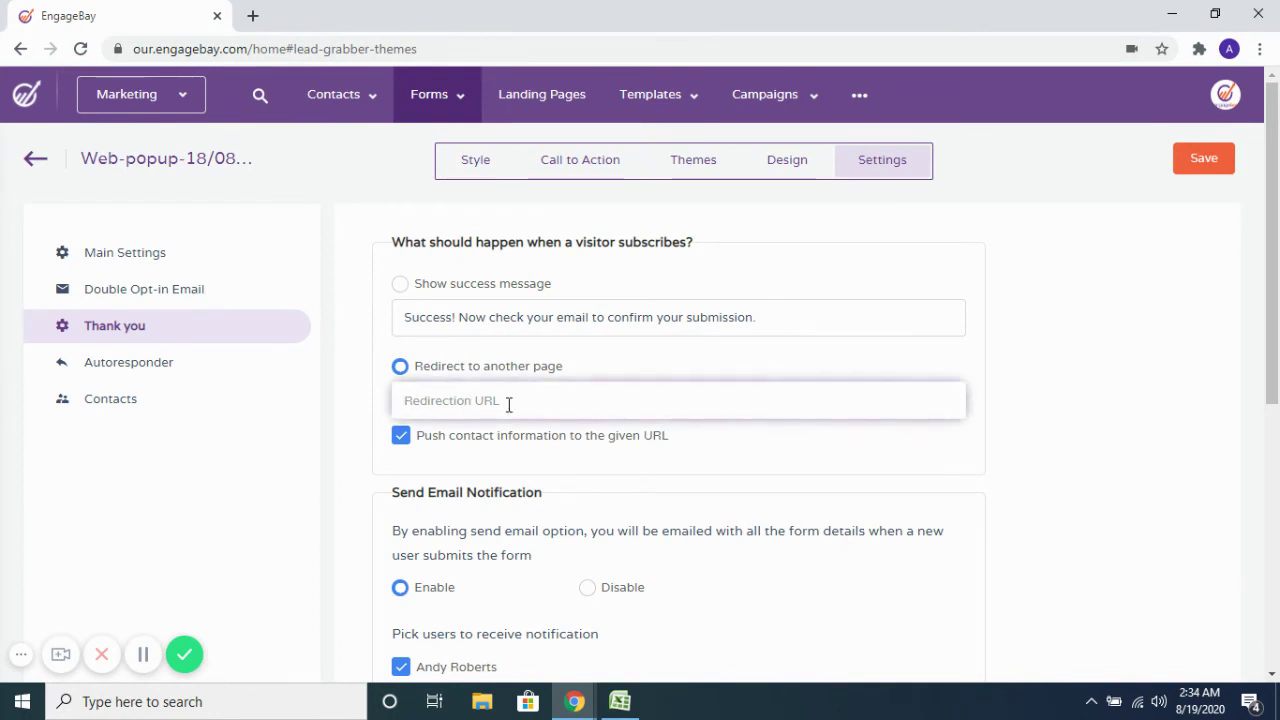
Step: Add four more users as recipients of submission notification emails
scroll(512, 410, down, 3)
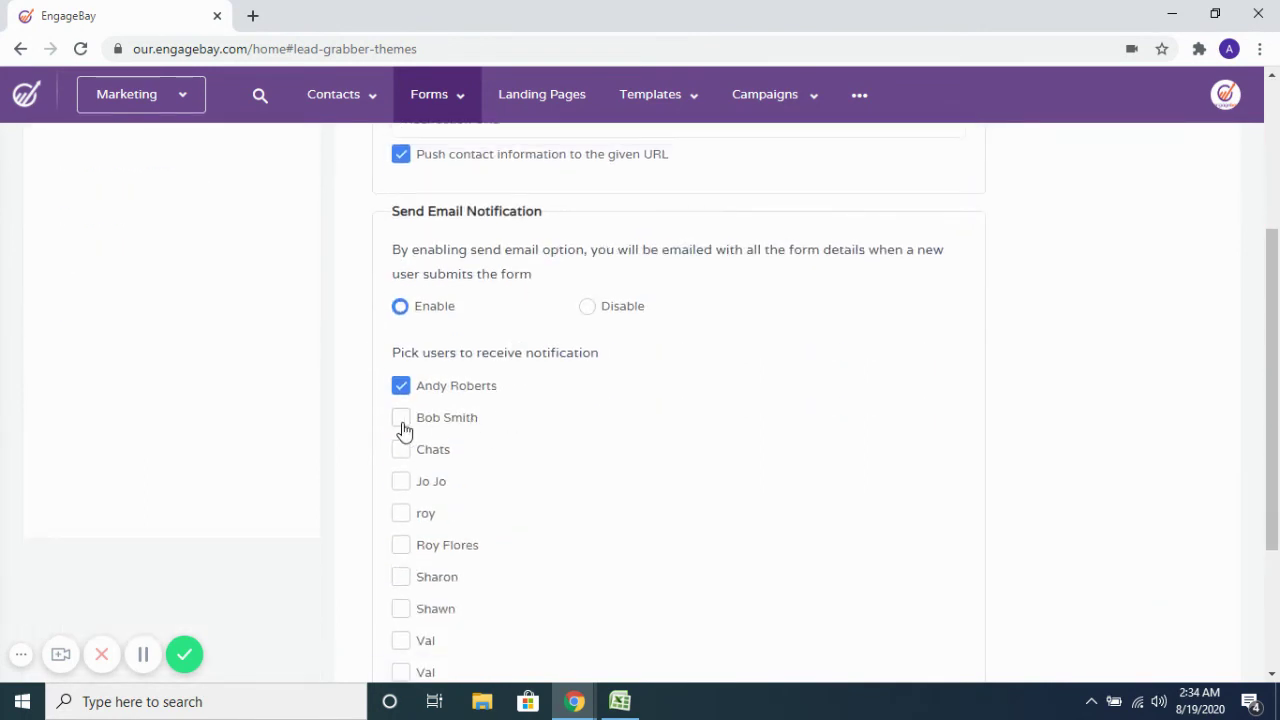
click(402, 422)
click(401, 456)
click(401, 483)
click(401, 515)
scroll(545, 474, up, 3)
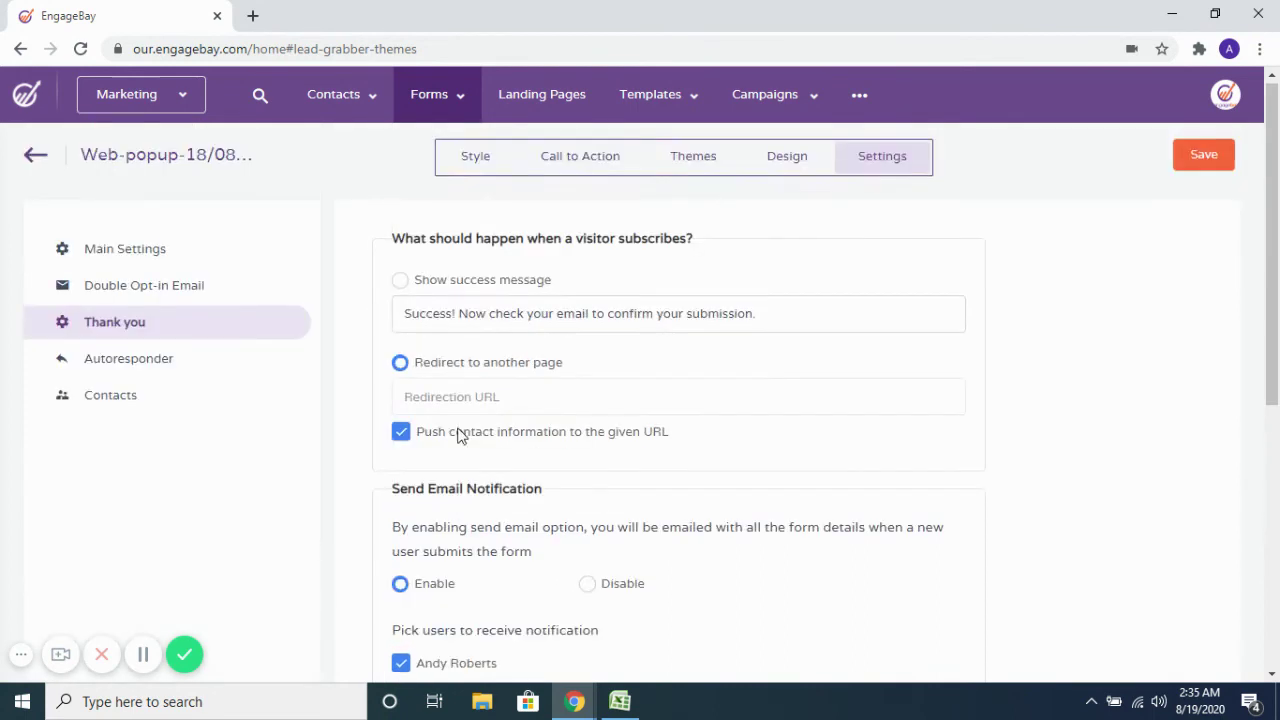
Step: Enable 'Send Response For the Subscribed Contacts', review the autoresponder email, and check the form's Contacts
click(180, 362)
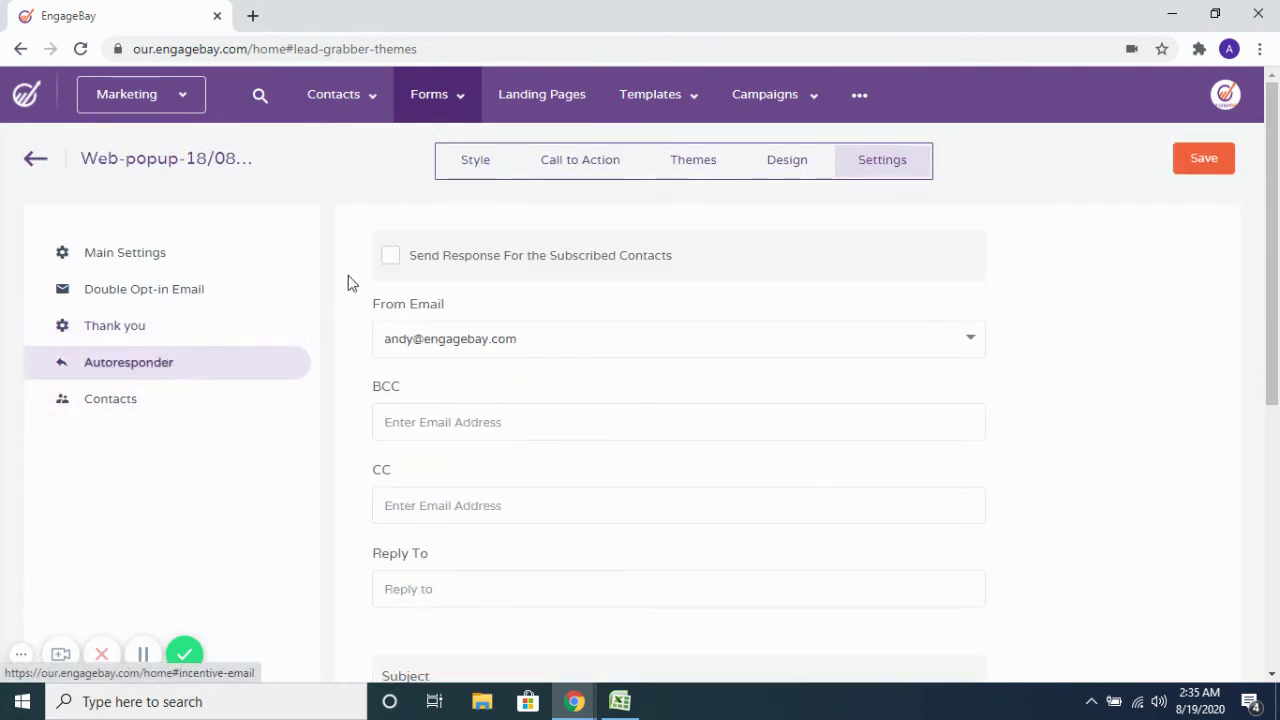
click(390, 258)
scroll(583, 435, down, 5)
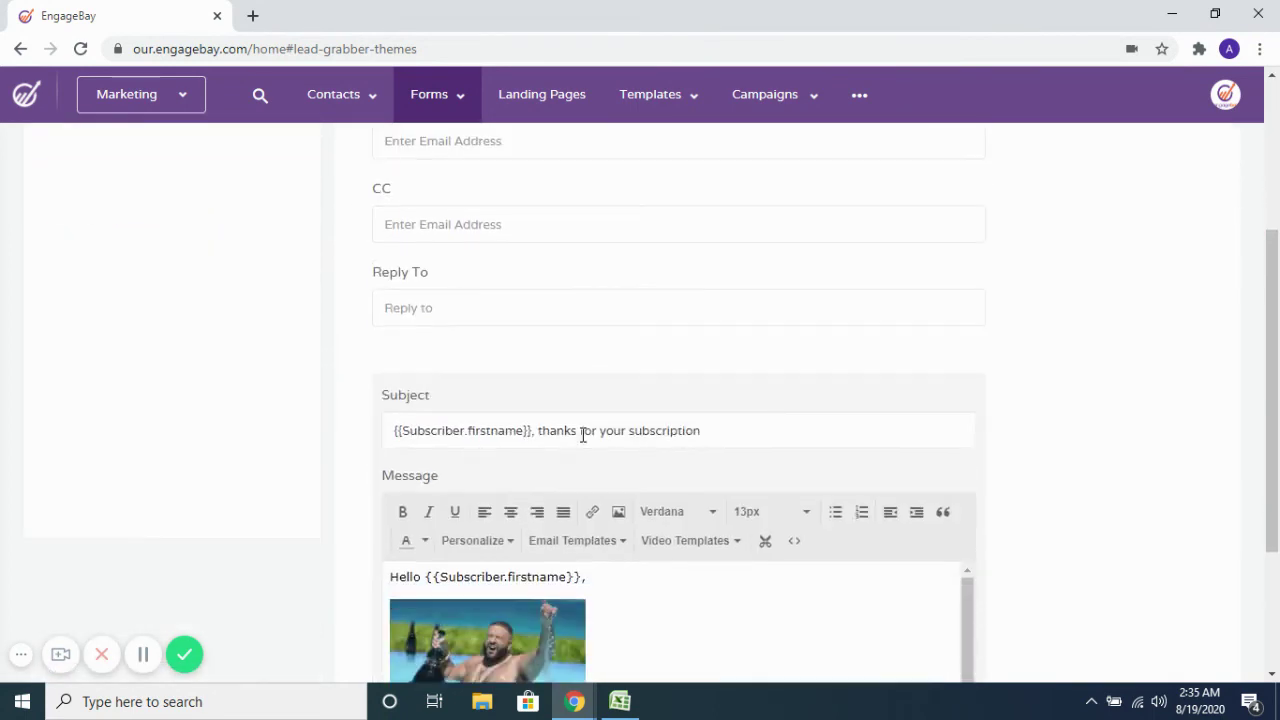
scroll(583, 435, up, 2)
scroll(583, 435, down, 2)
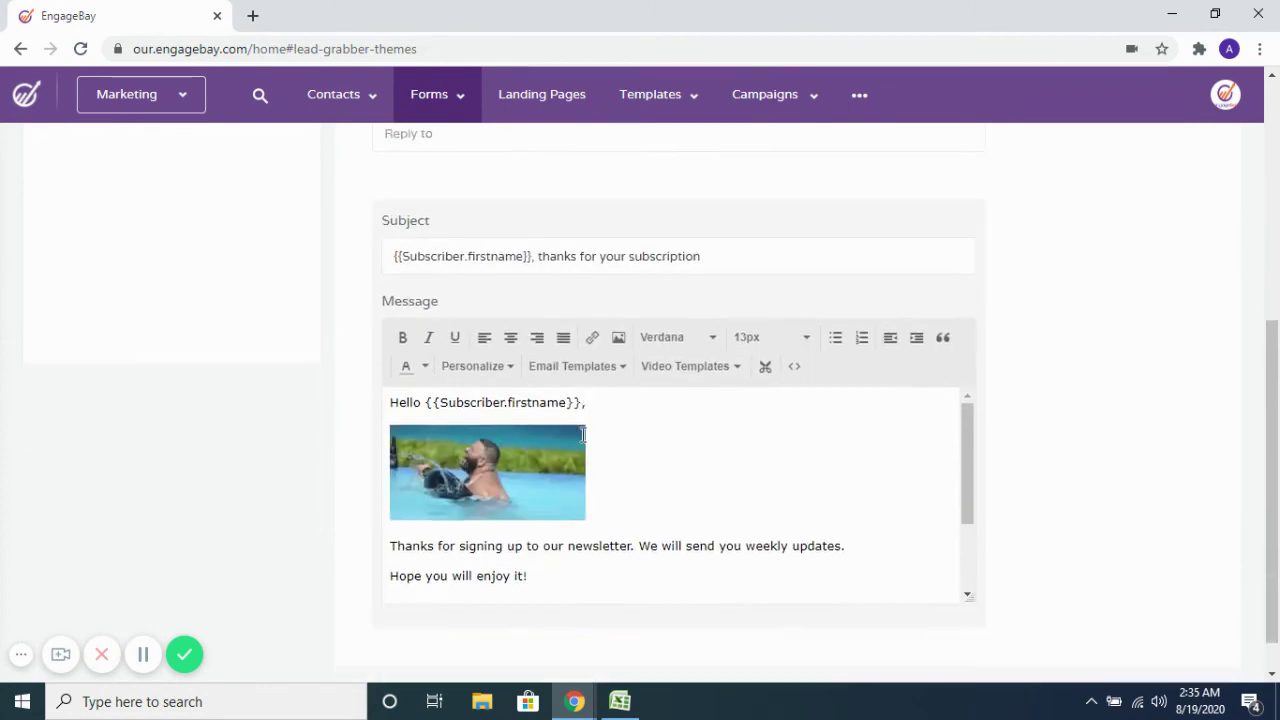
scroll(583, 435, up, 5)
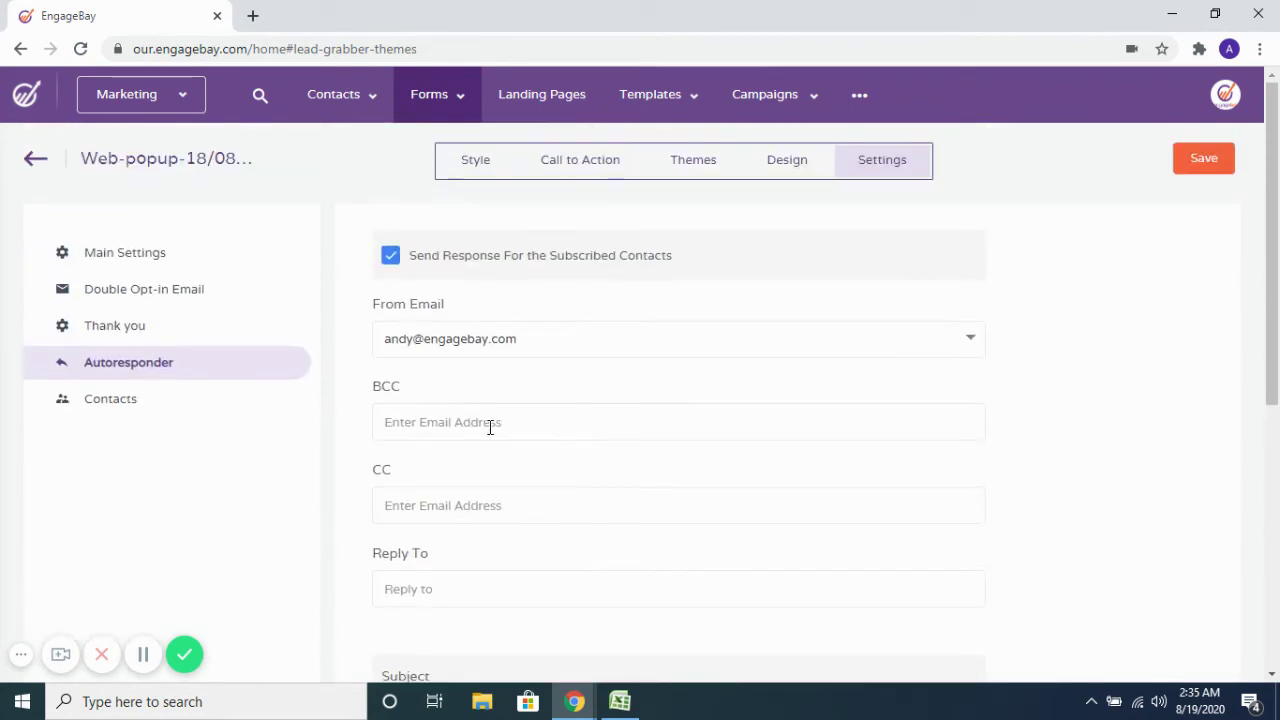
scroll(429, 414, down, 5)
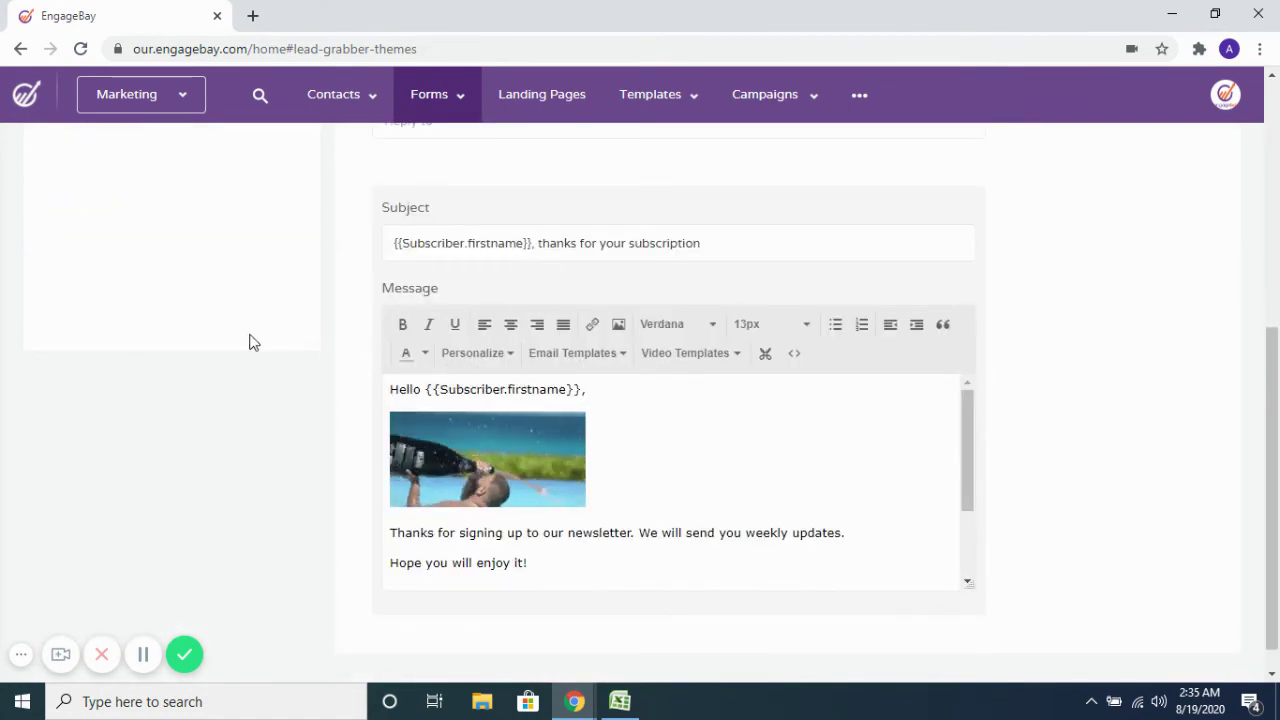
scroll(252, 342, up, 3)
click(141, 213)
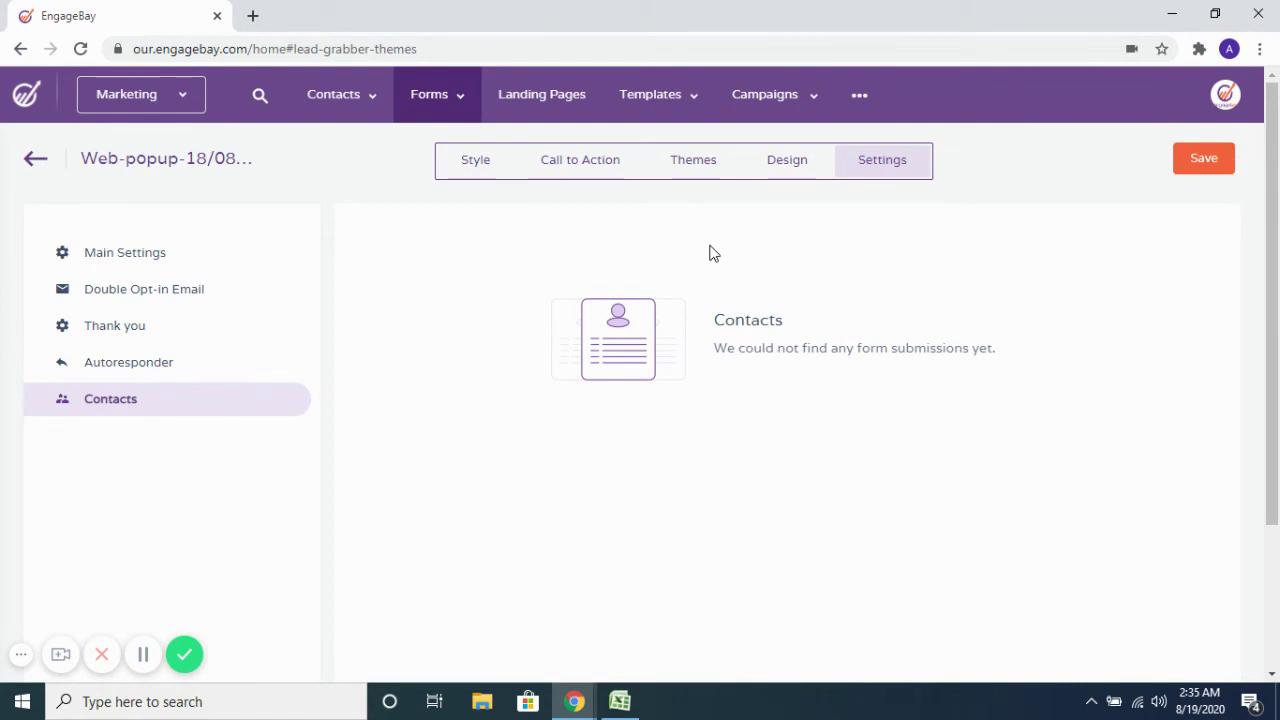
Step: Go to the API & Tracking Code page in Account Settings and select the JavaScript tracking snippet
click(1226, 94)
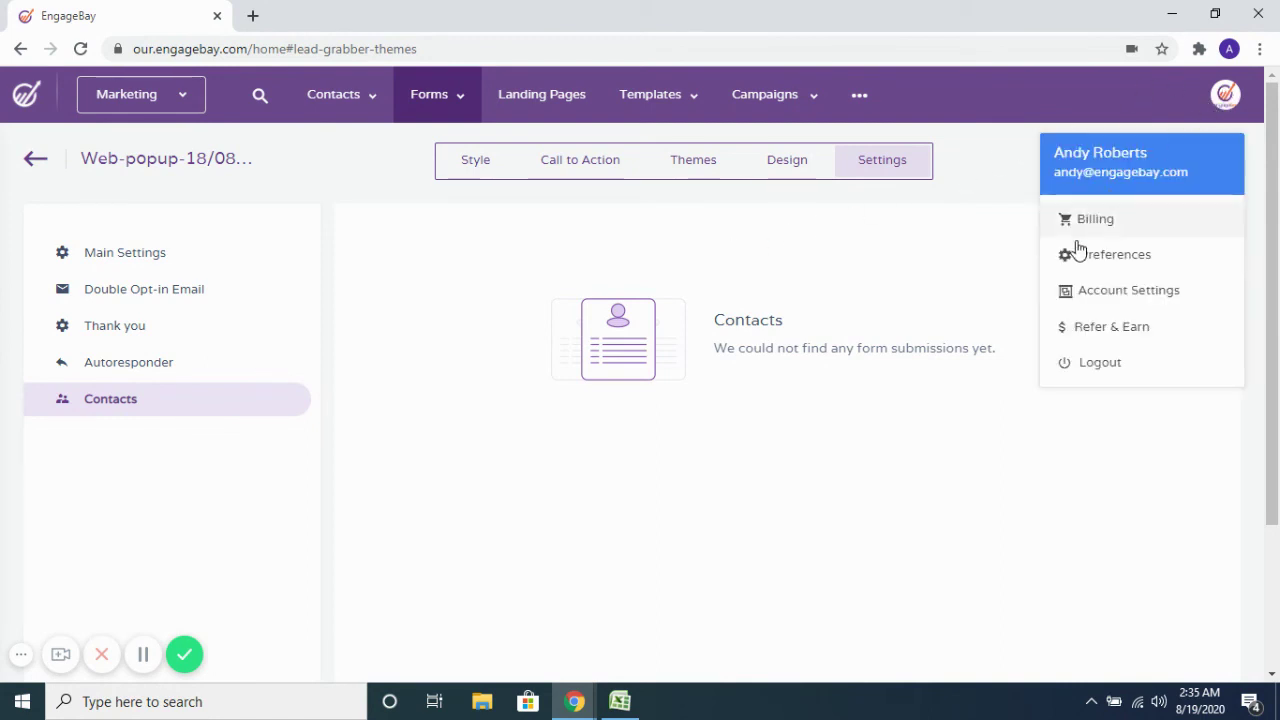
click(1089, 292)
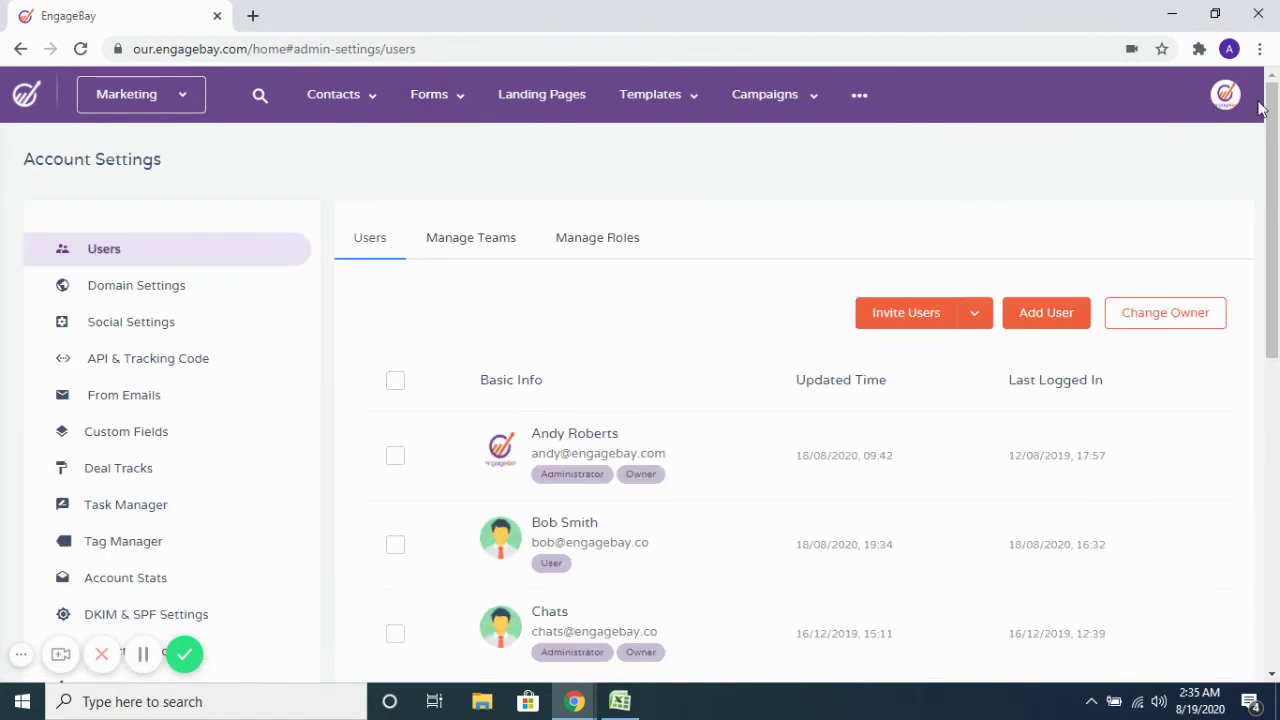
click(1227, 96)
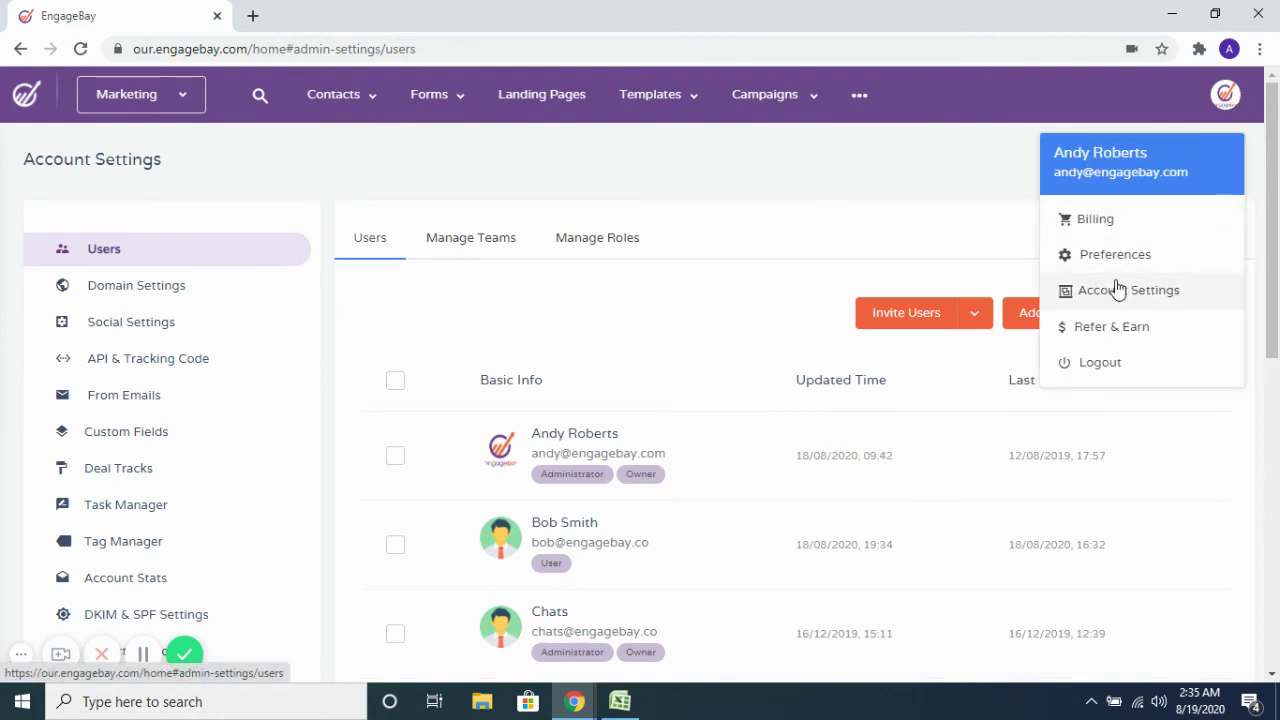
click(137, 365)
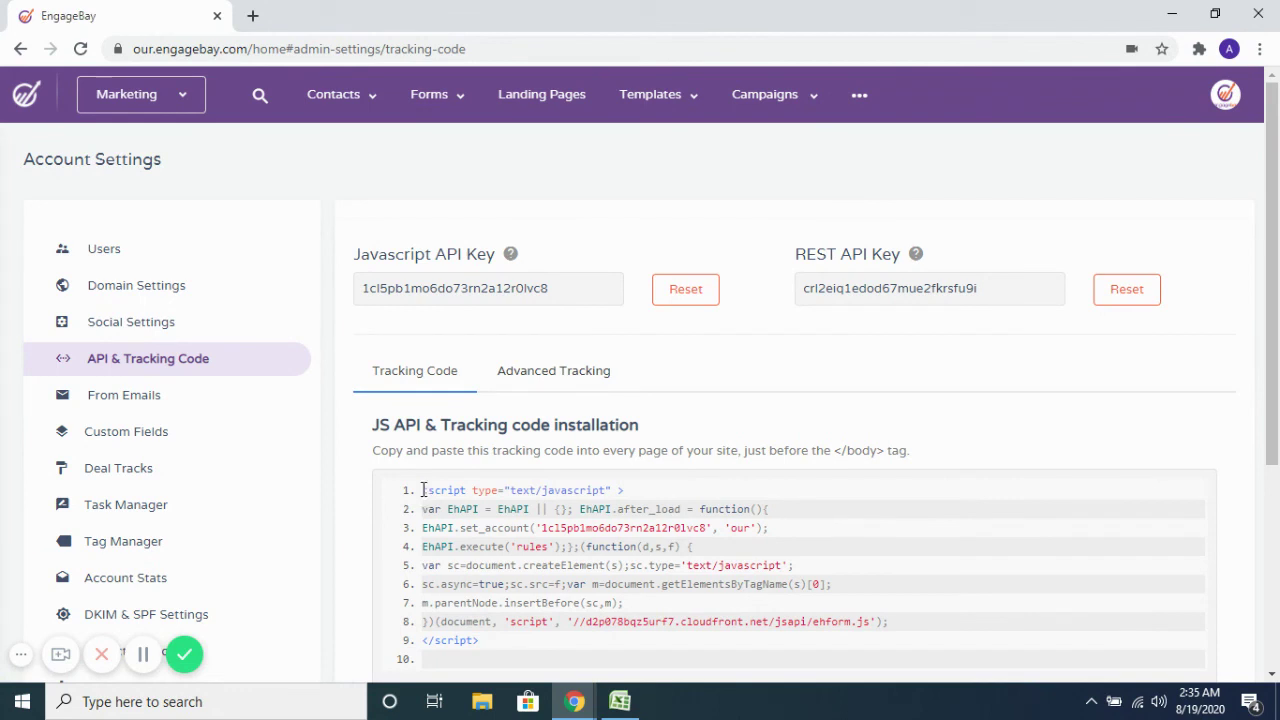
drag(422, 490, 492, 648)
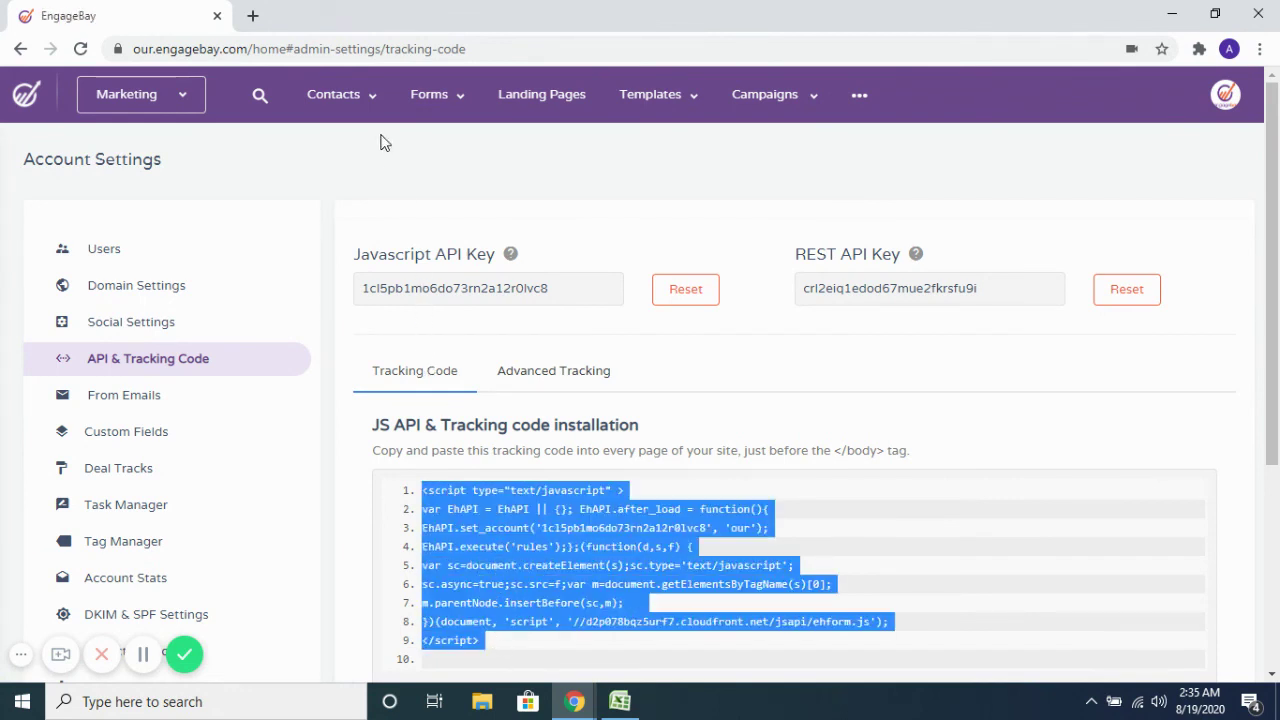
click(580, 168)
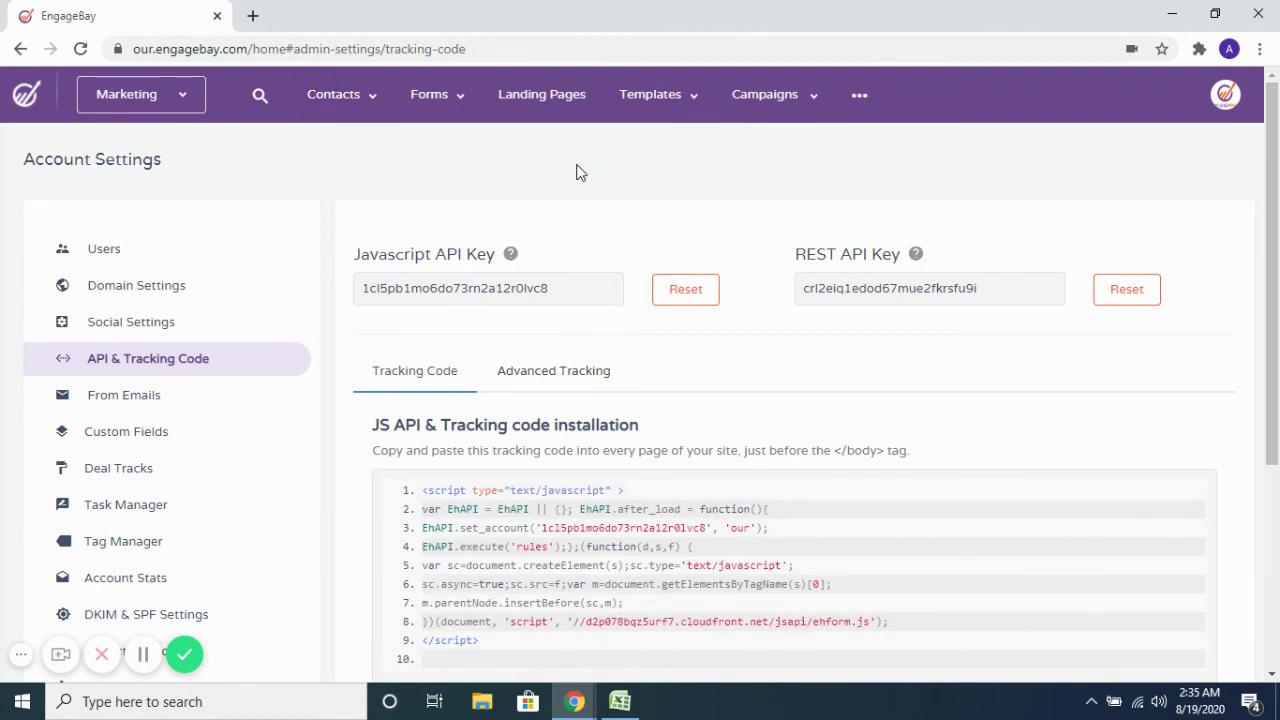
Step: Review the Top Blogs Popup's Settings tab, then go to the Account Settings Users page
mouse_move(437, 96)
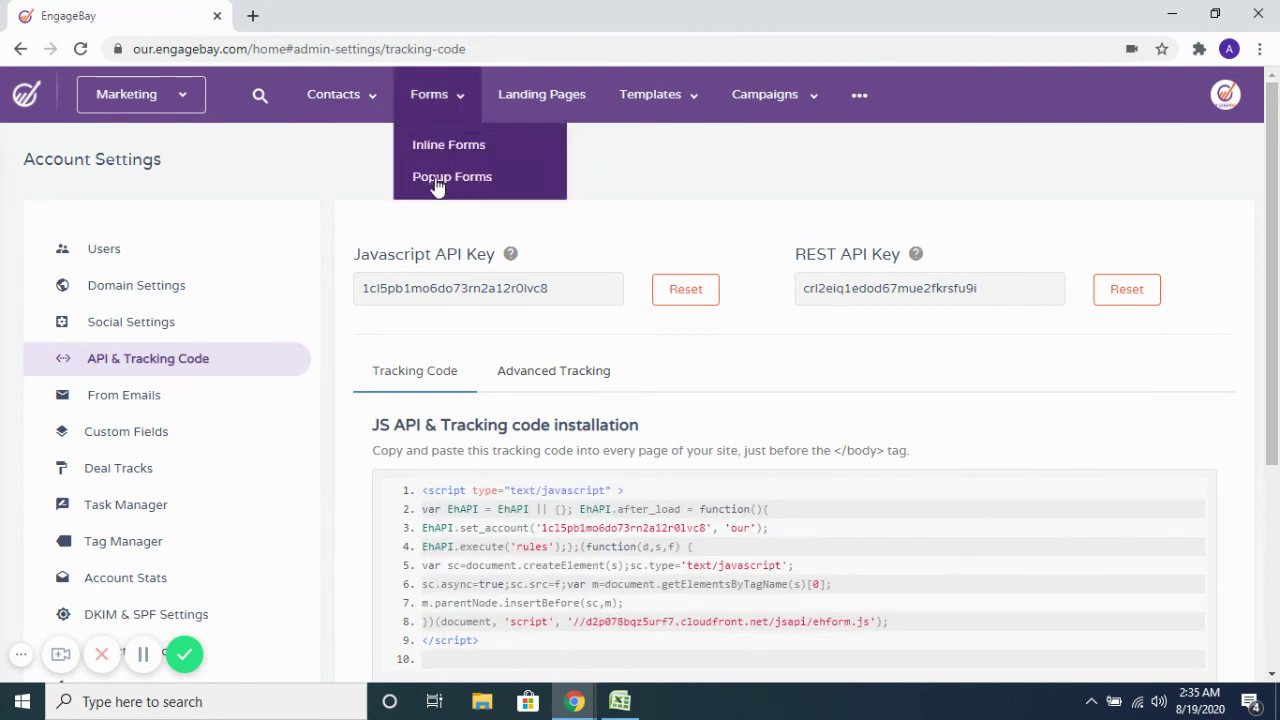
click(445, 175)
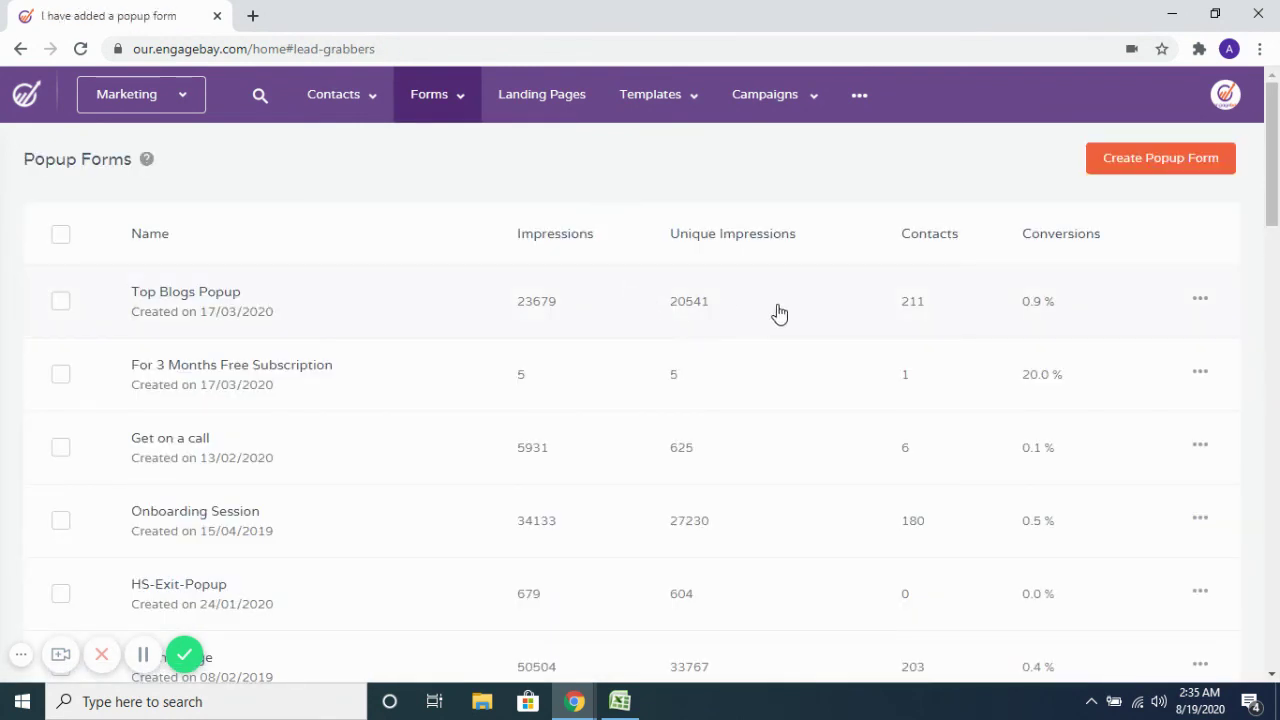
click(766, 309)
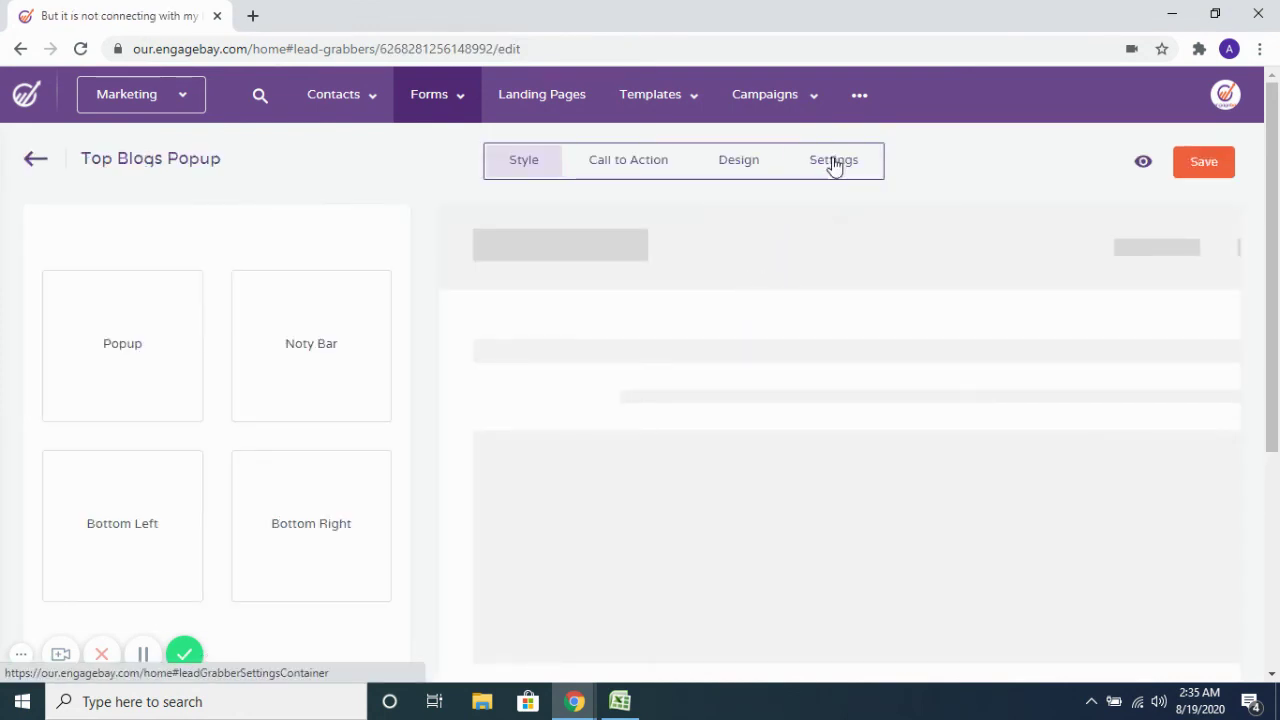
click(833, 160)
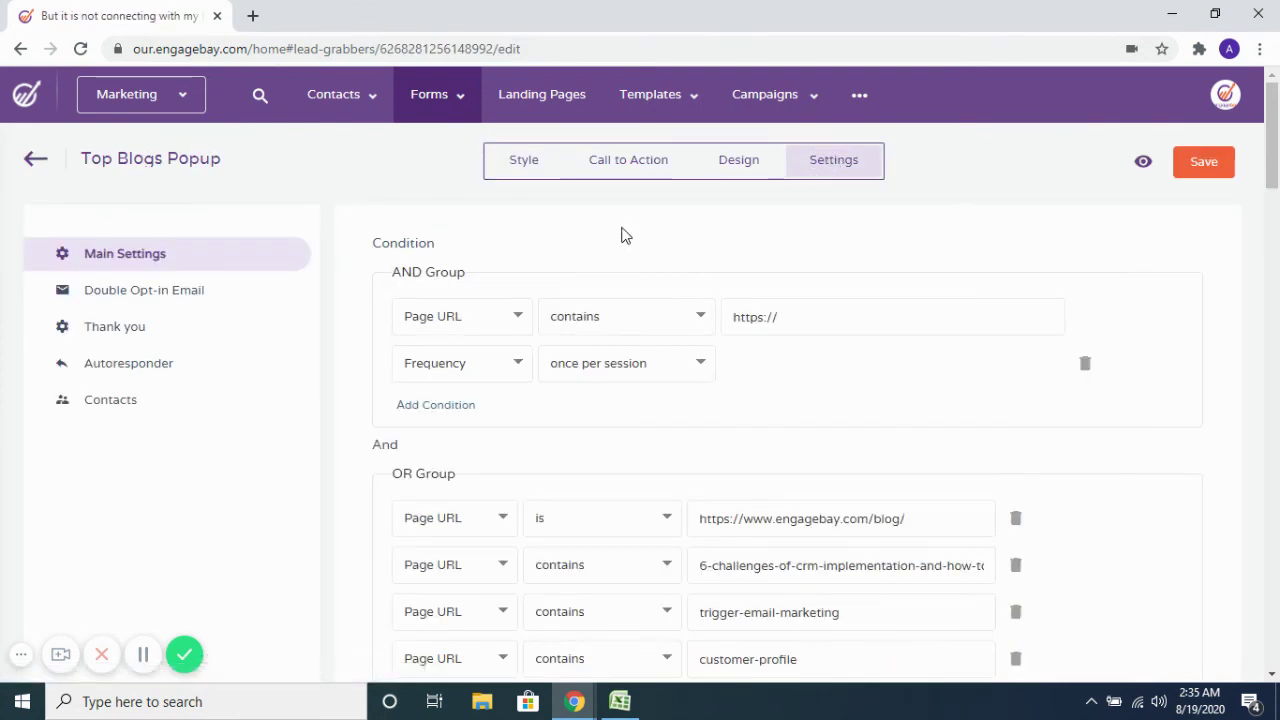
click(1224, 95)
click(1114, 289)
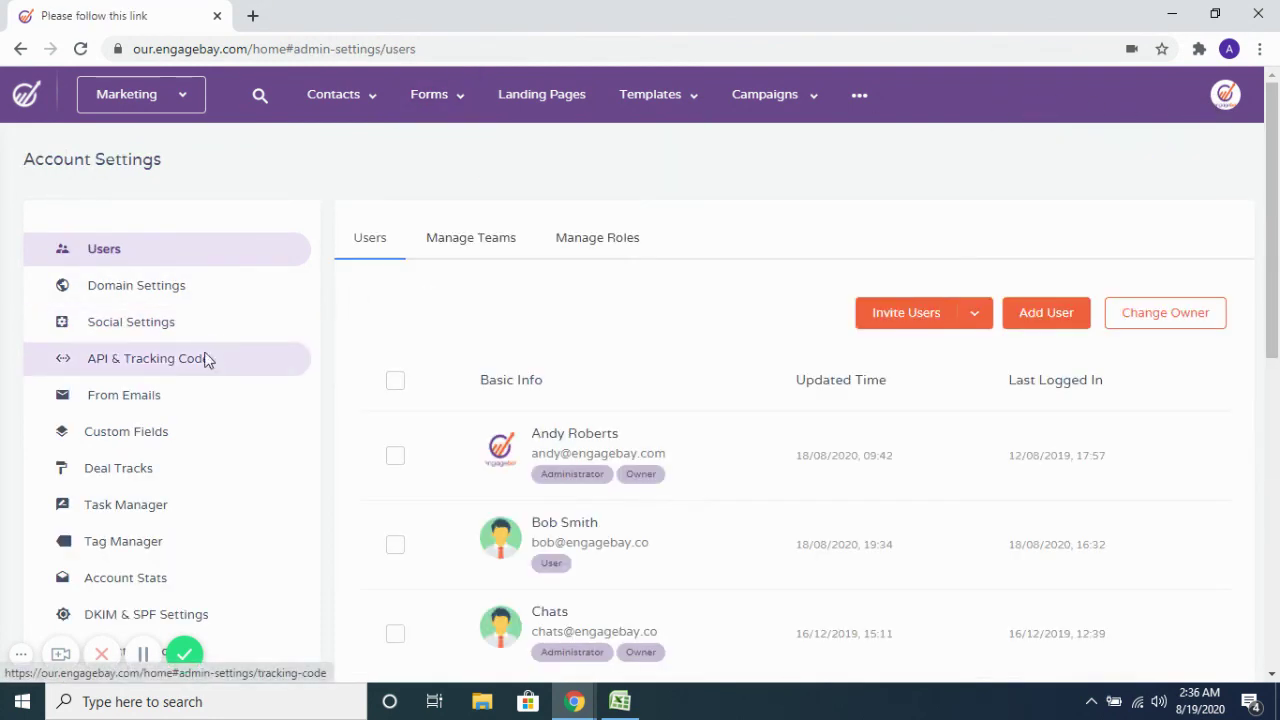
Step: Return to the API & Tracking Code page in Account Settings
click(200, 361)
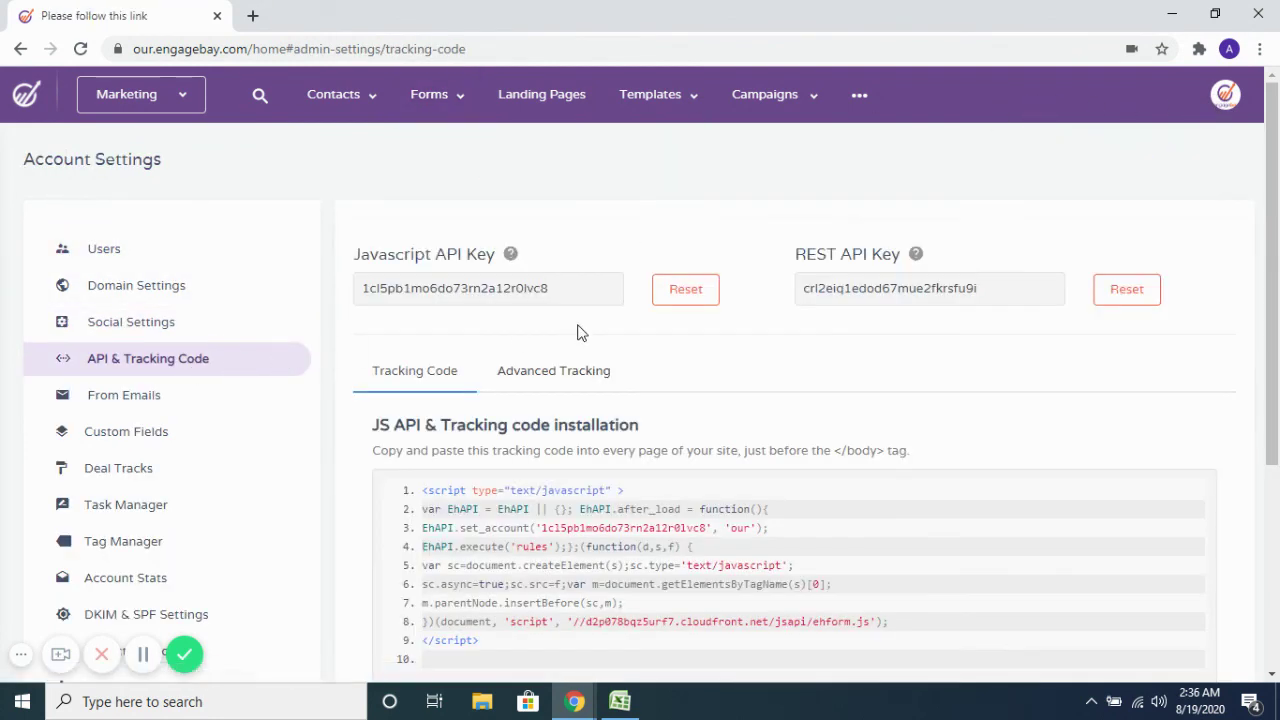